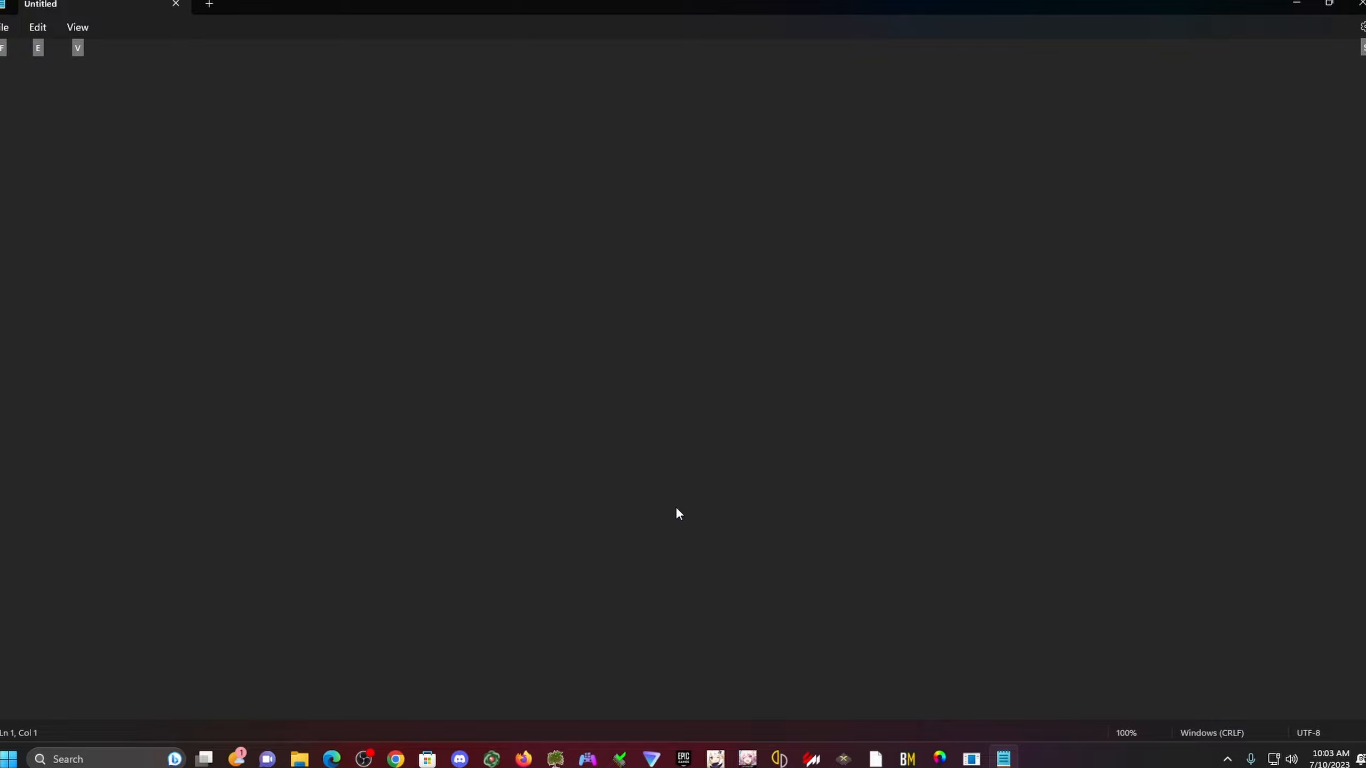
Step: Open MSI Afterburner and show the hardware monitoring settings in its properties
{"action": "left_click", "coordinate": [1227, 759]}
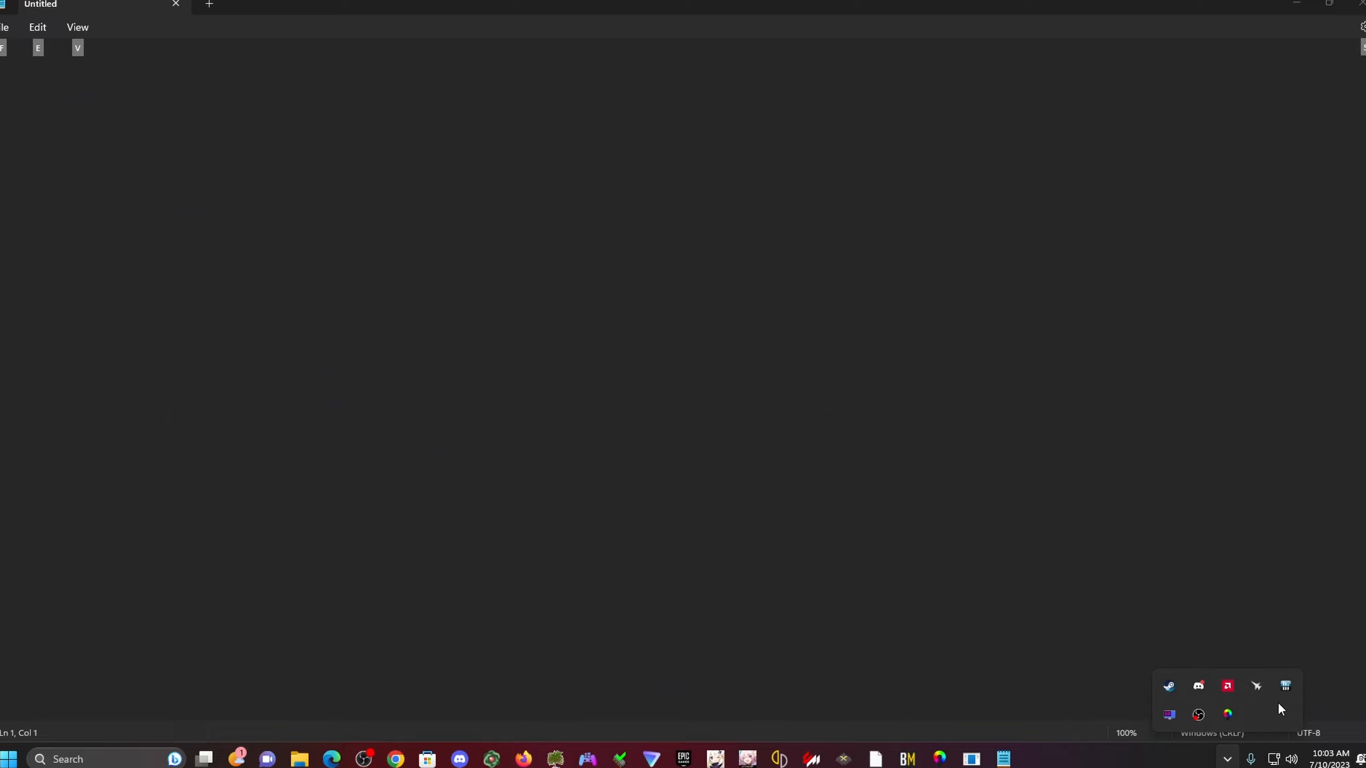
{"action": "left_click", "coordinate": [1257, 685]}
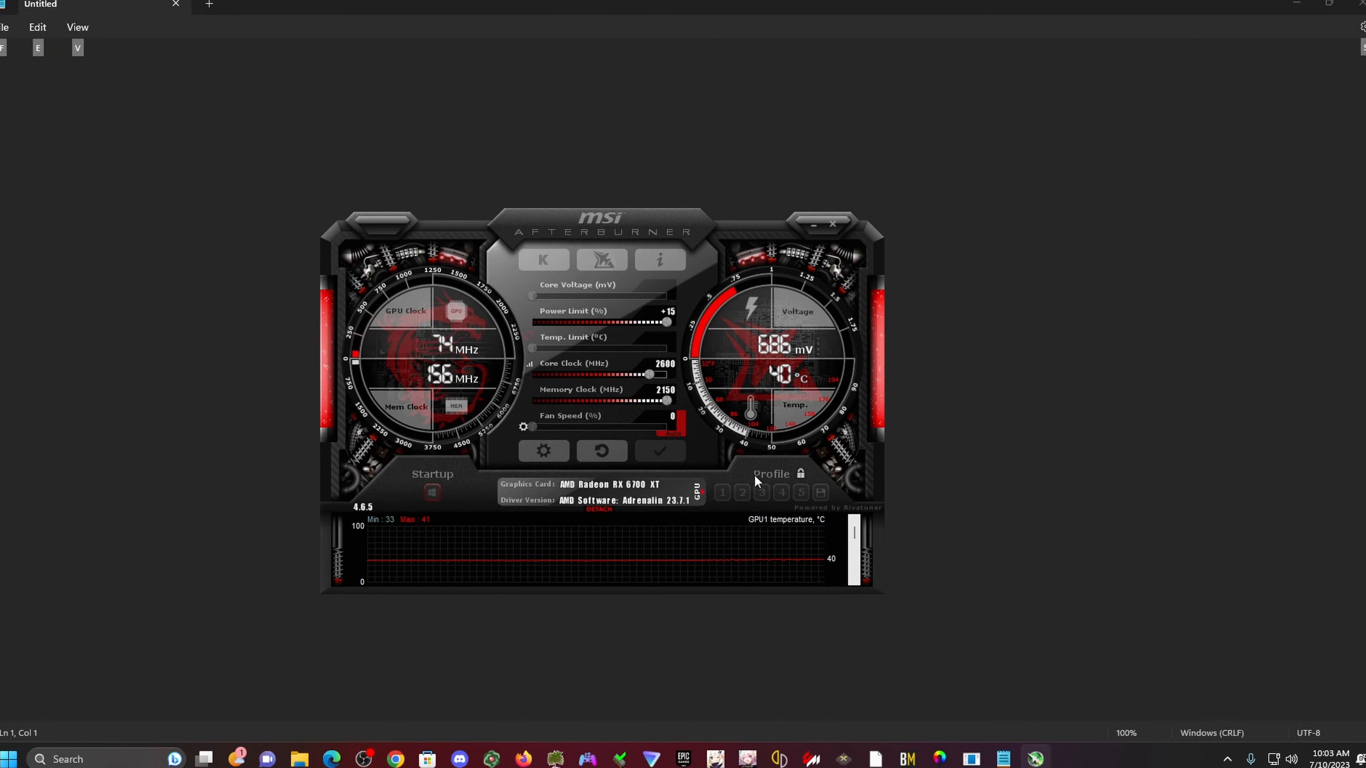
{"action": "left_click", "coordinate": [541, 449]}
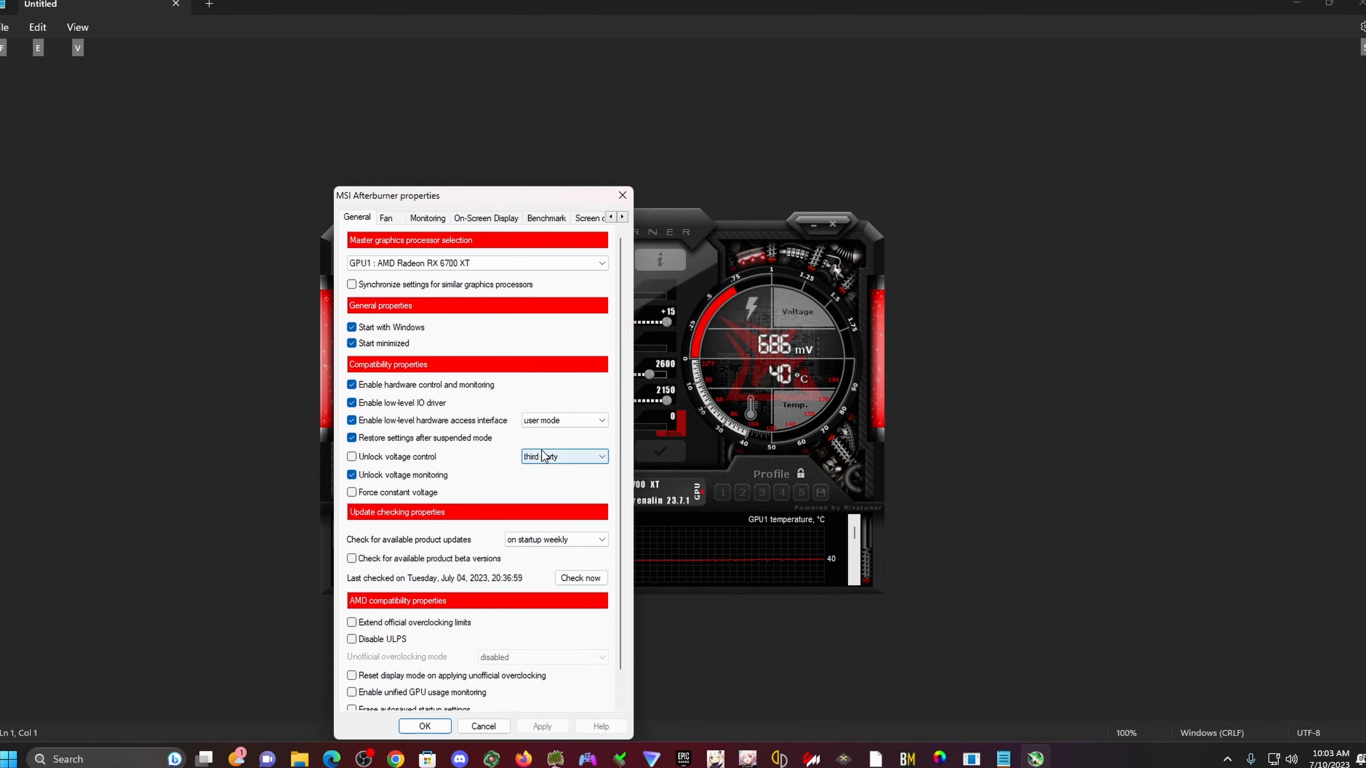
{"action": "left_click", "coordinate": [428, 218]}
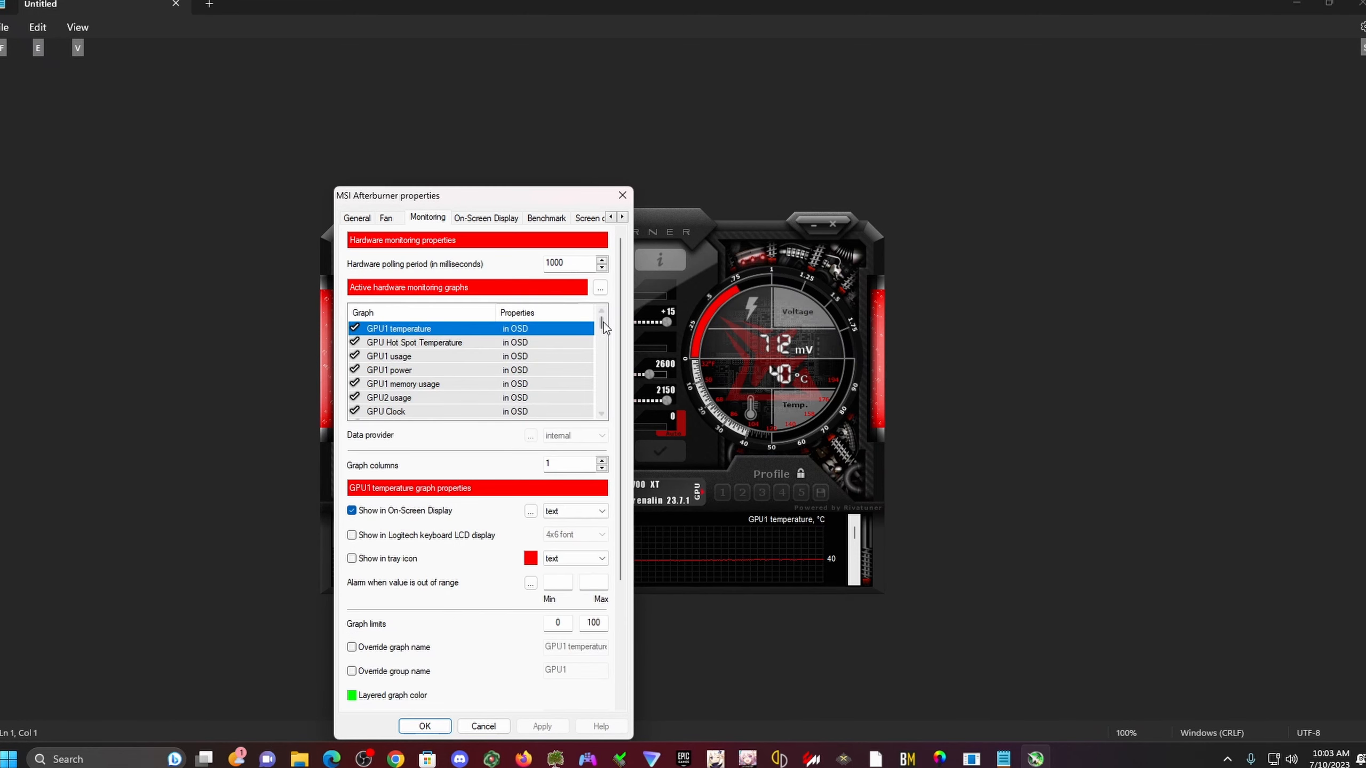
{"action": "mouse_move", "coordinate": [604, 323]}
{"action": "left_mouse_down"}
{"action": "mouse_move", "coordinate": [600, 396]}
{"action": "mouse_move", "coordinate": [606, 314]}
{"action": "left_mouse_up"}
{"action": "left_click_drag", "start_coordinate": [550, 205], "coordinate": [413, 195]}
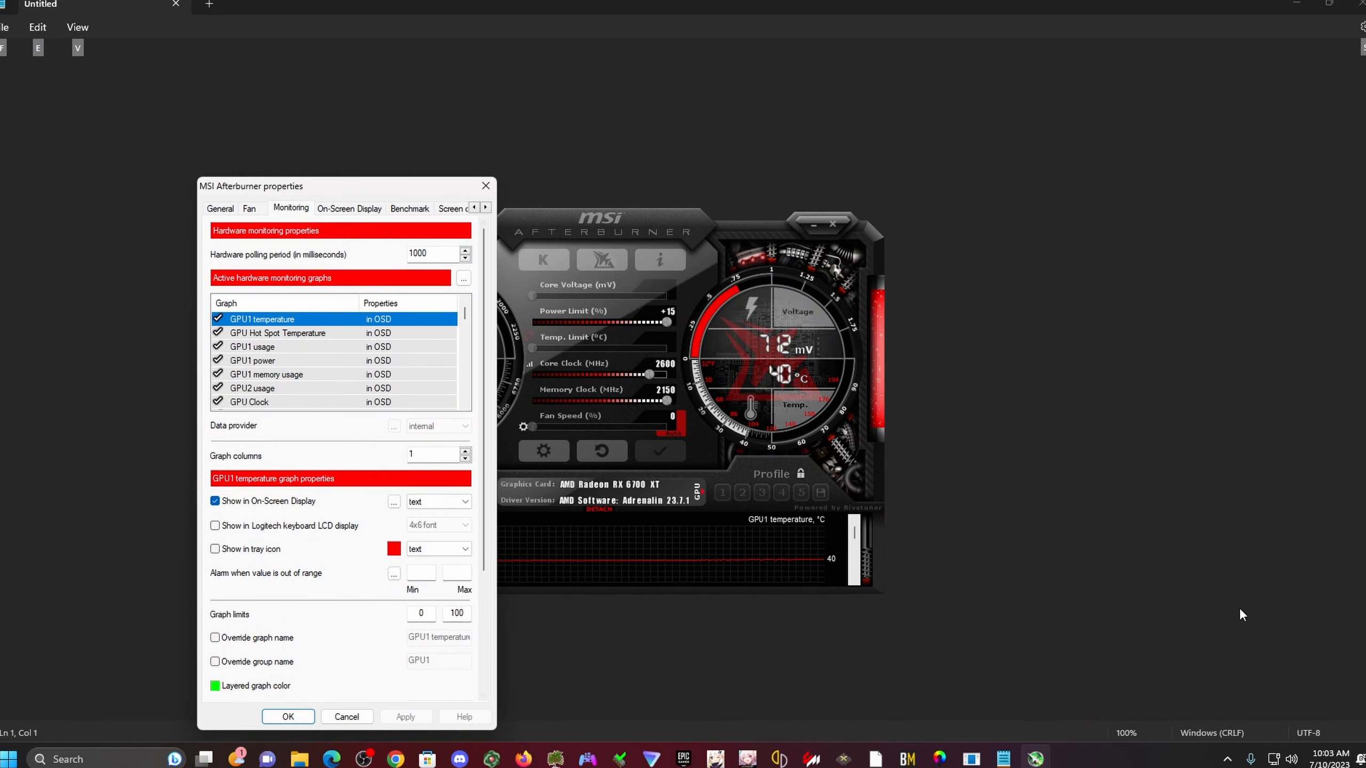
Step: Open the HWiNFO64 settings, check the Shared Memory Support option, and close them without saving
{"action": "left_click", "coordinate": [1227, 760]}
{"action": "right_click", "coordinate": [1285, 686]}
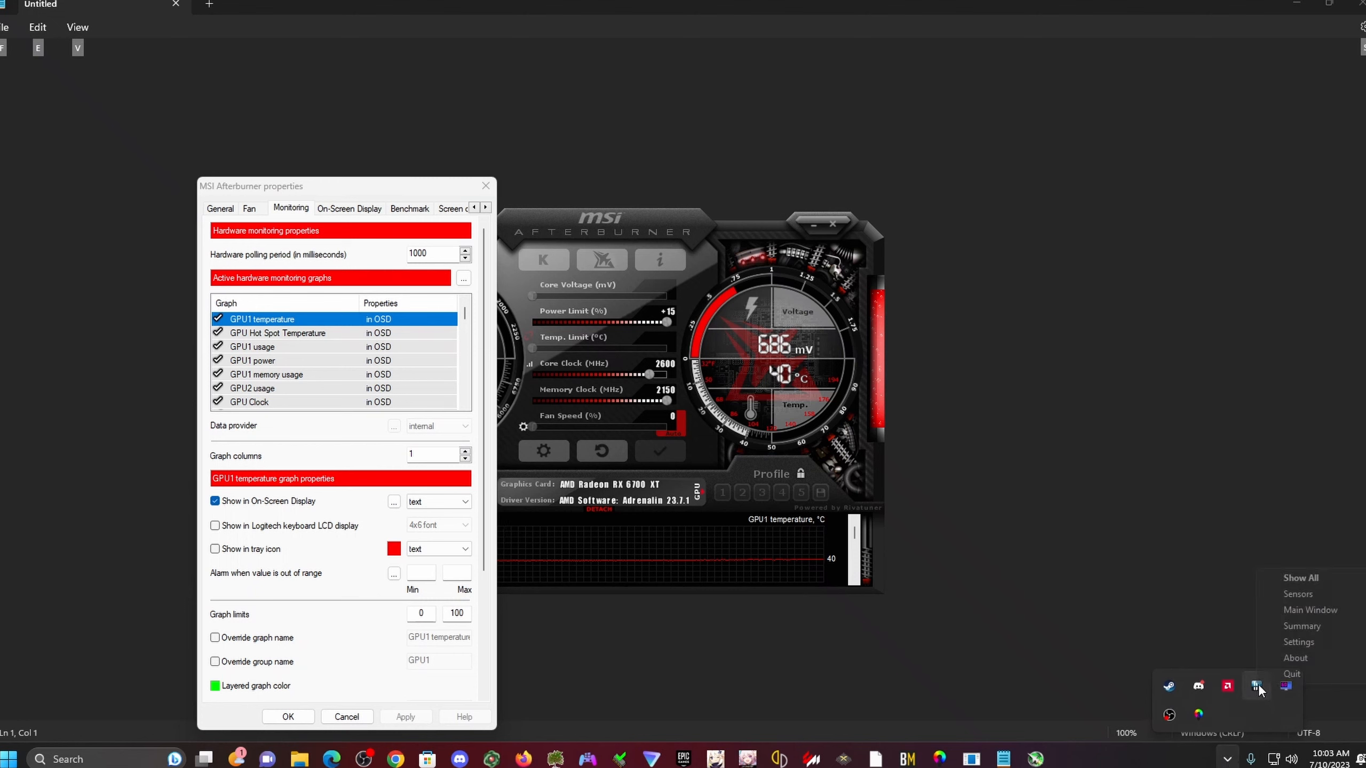
{"action": "left_click", "coordinate": [1284, 640]}
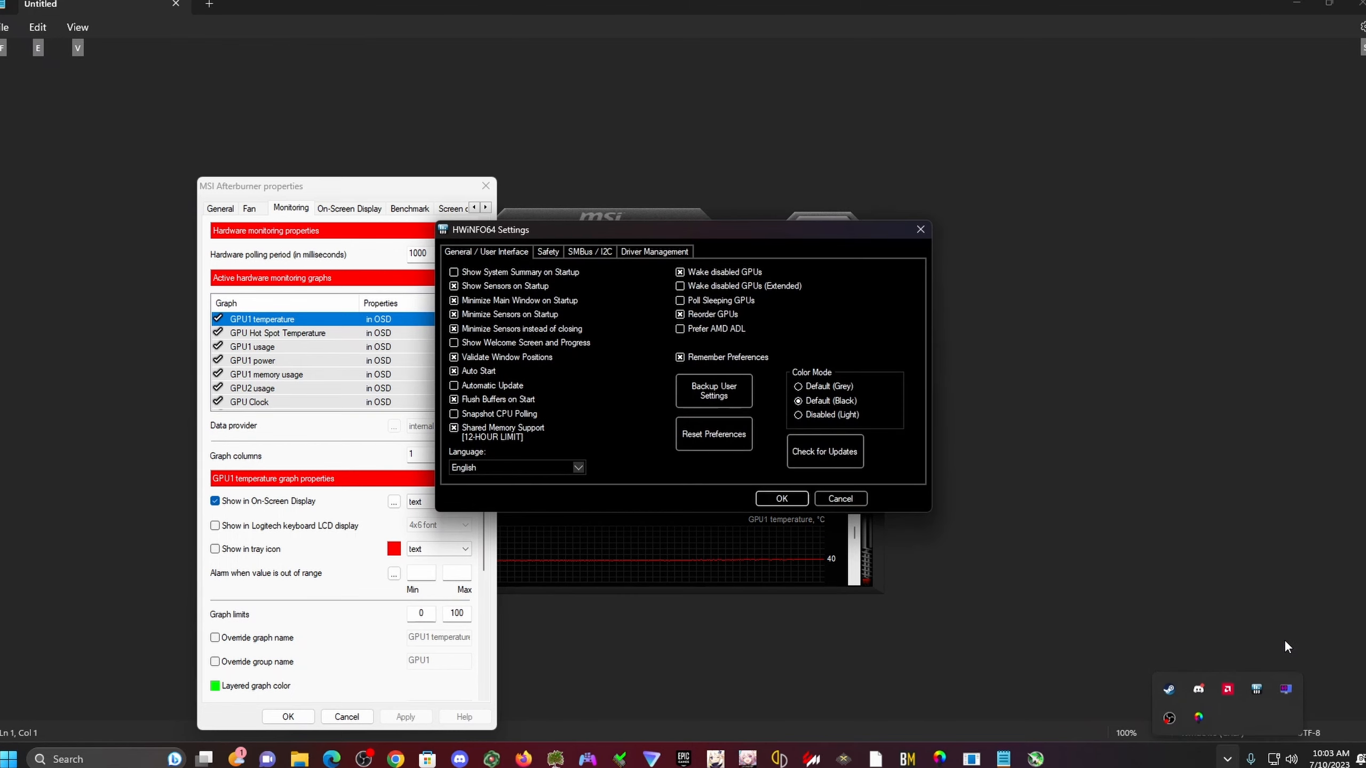
{"action": "left_click_drag", "start_coordinate": [697, 231], "coordinate": [1123, 219]}
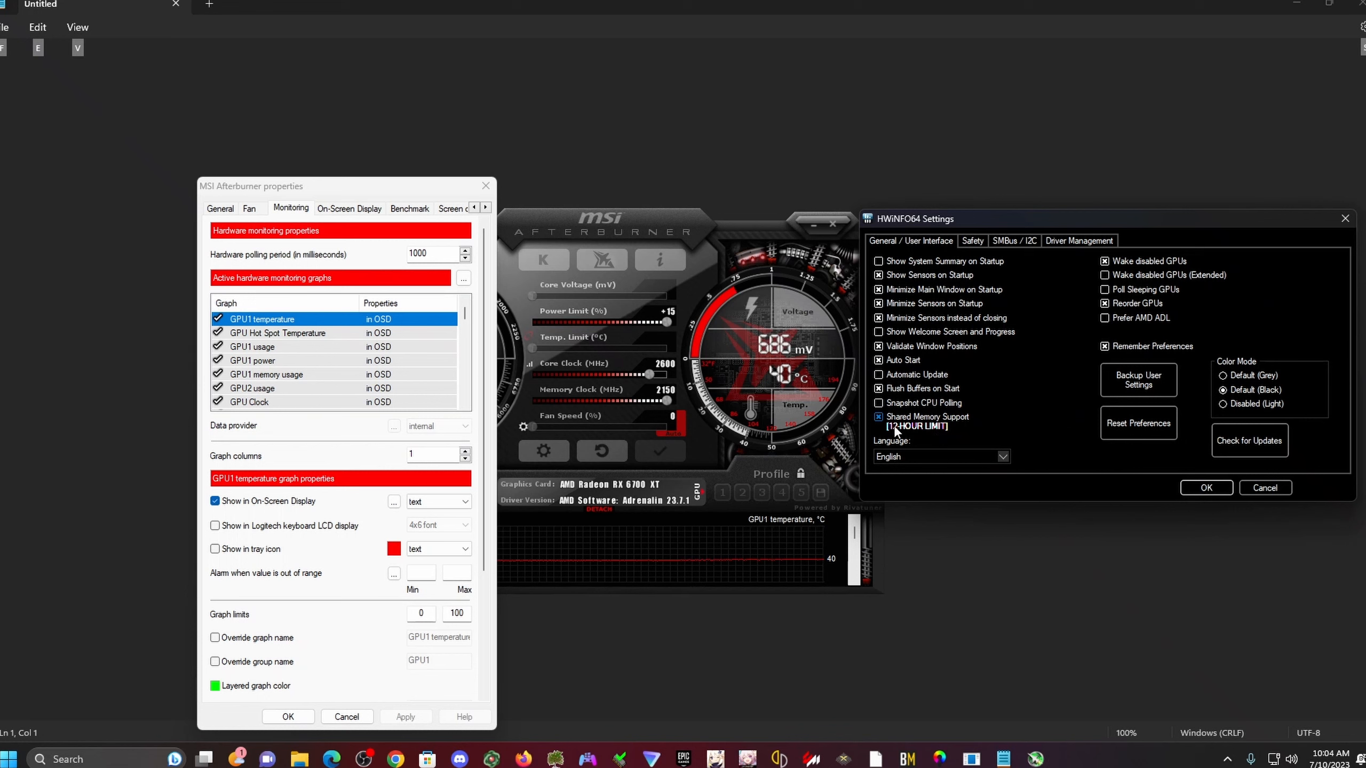
{"action": "mouse_move", "coordinate": [898, 421]}
{"action": "mouse_move", "coordinate": [915, 431]}
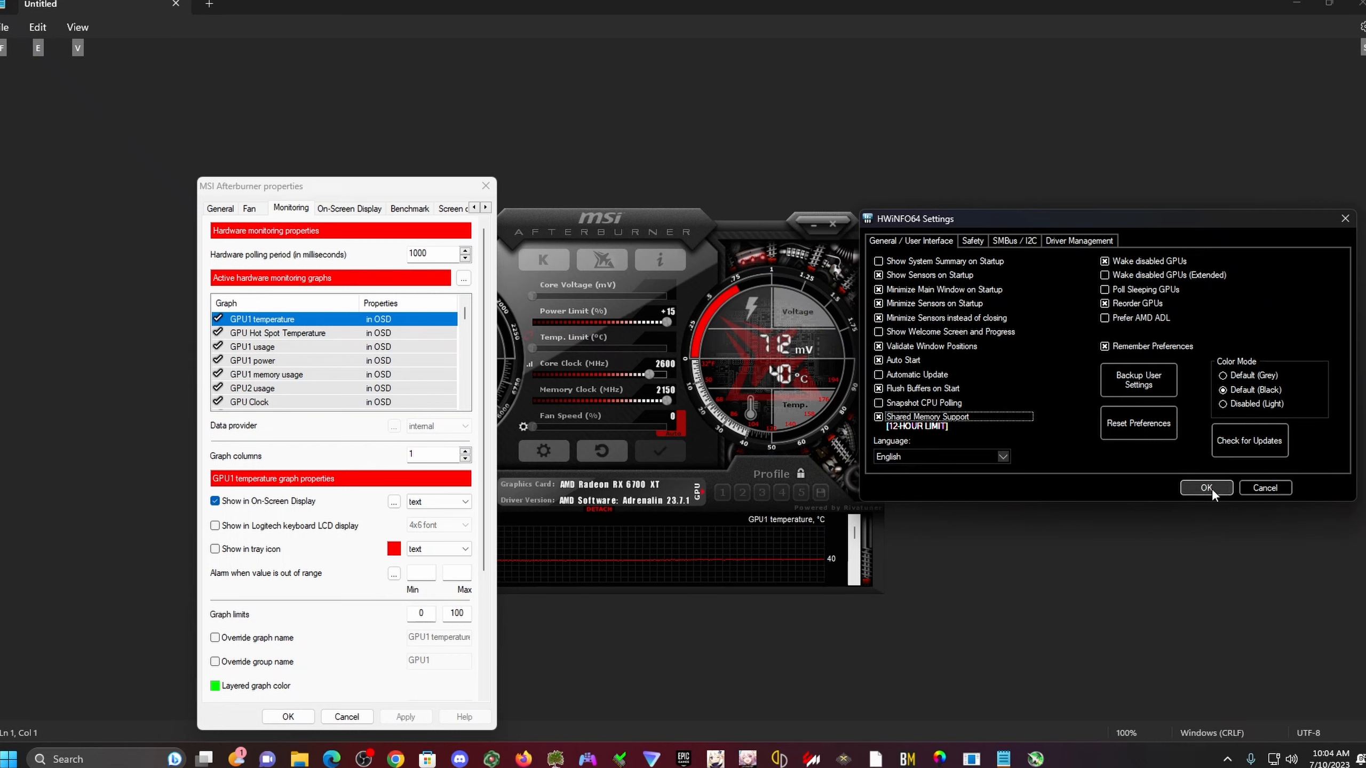
{"action": "left_click", "coordinate": [1267, 492]}
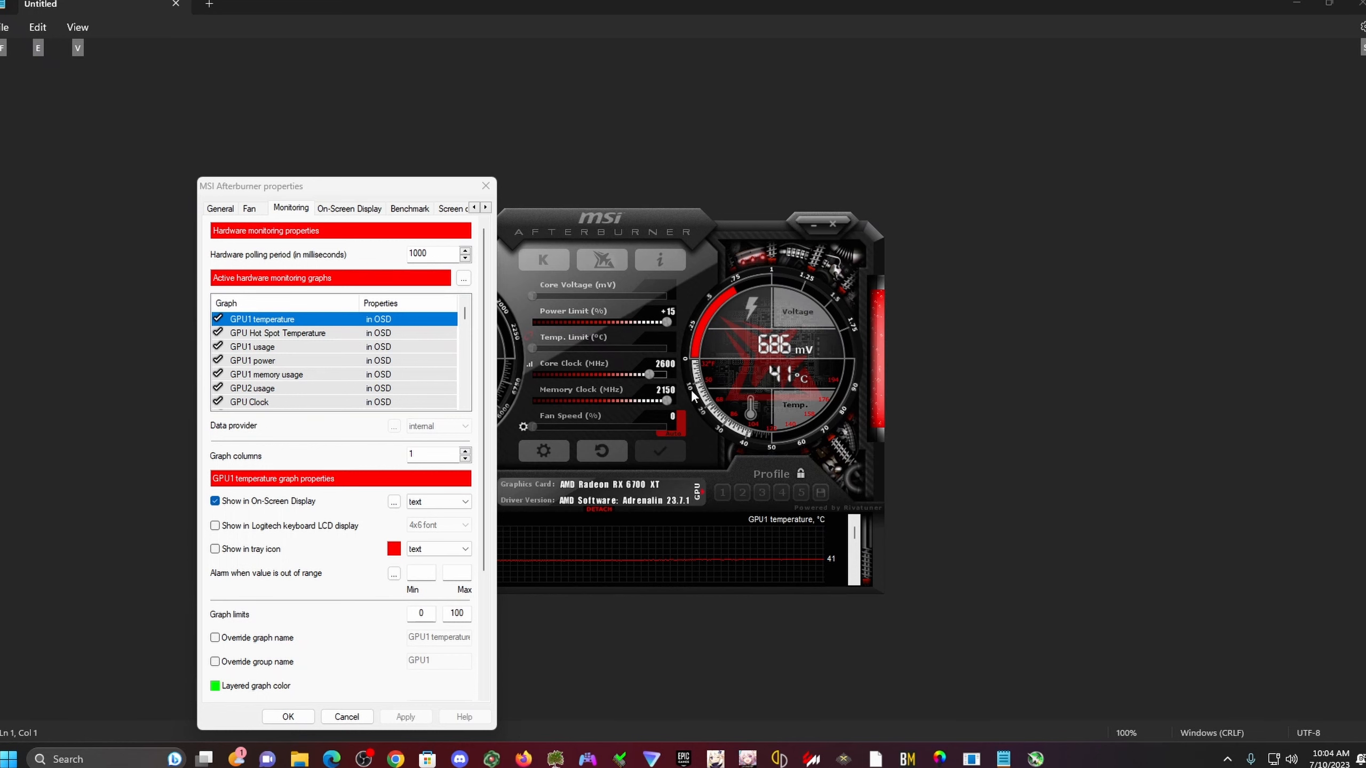
Step: Open the setup of the HwInfo.dll hardware monitoring plugin in MSI Afterburner
{"action": "left_click", "coordinate": [465, 279]}
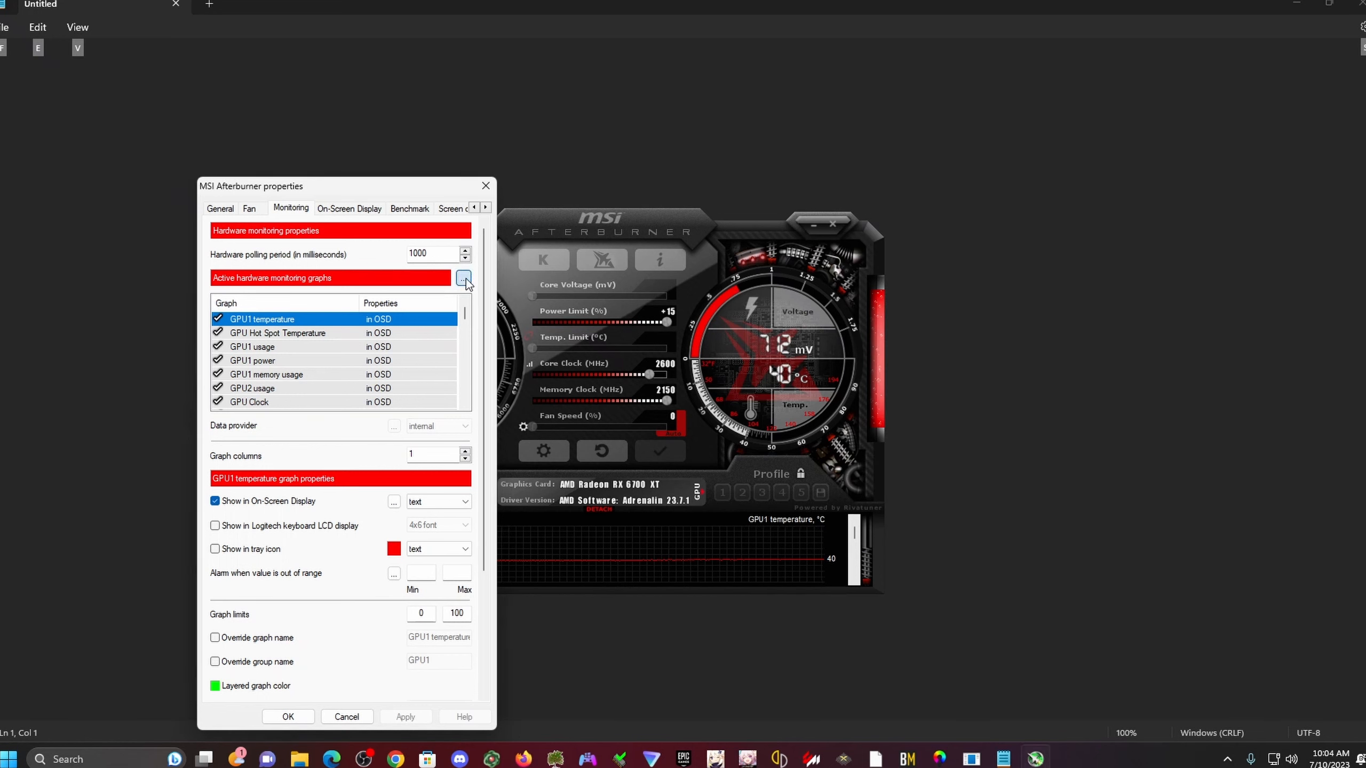
{"action": "left_click", "coordinate": [465, 278]}
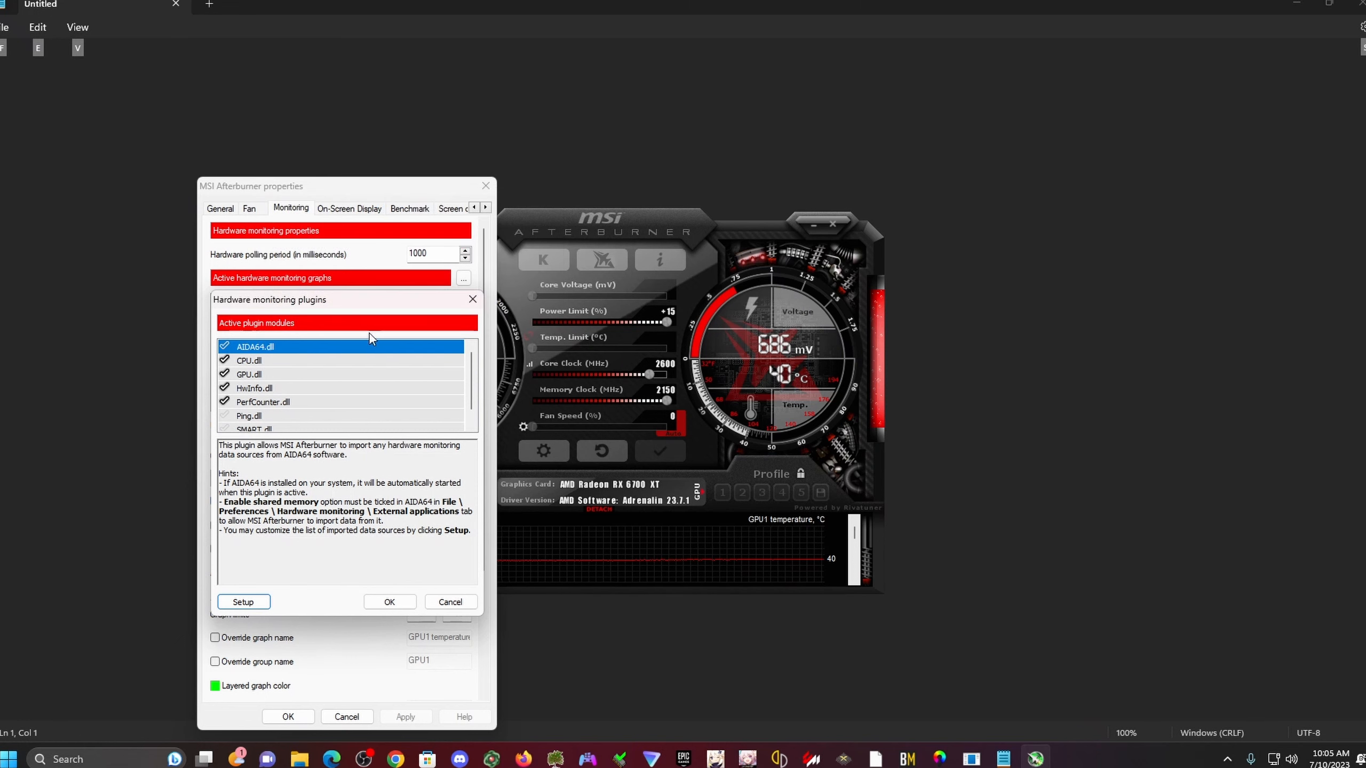
{"action": "left_click", "coordinate": [284, 390]}
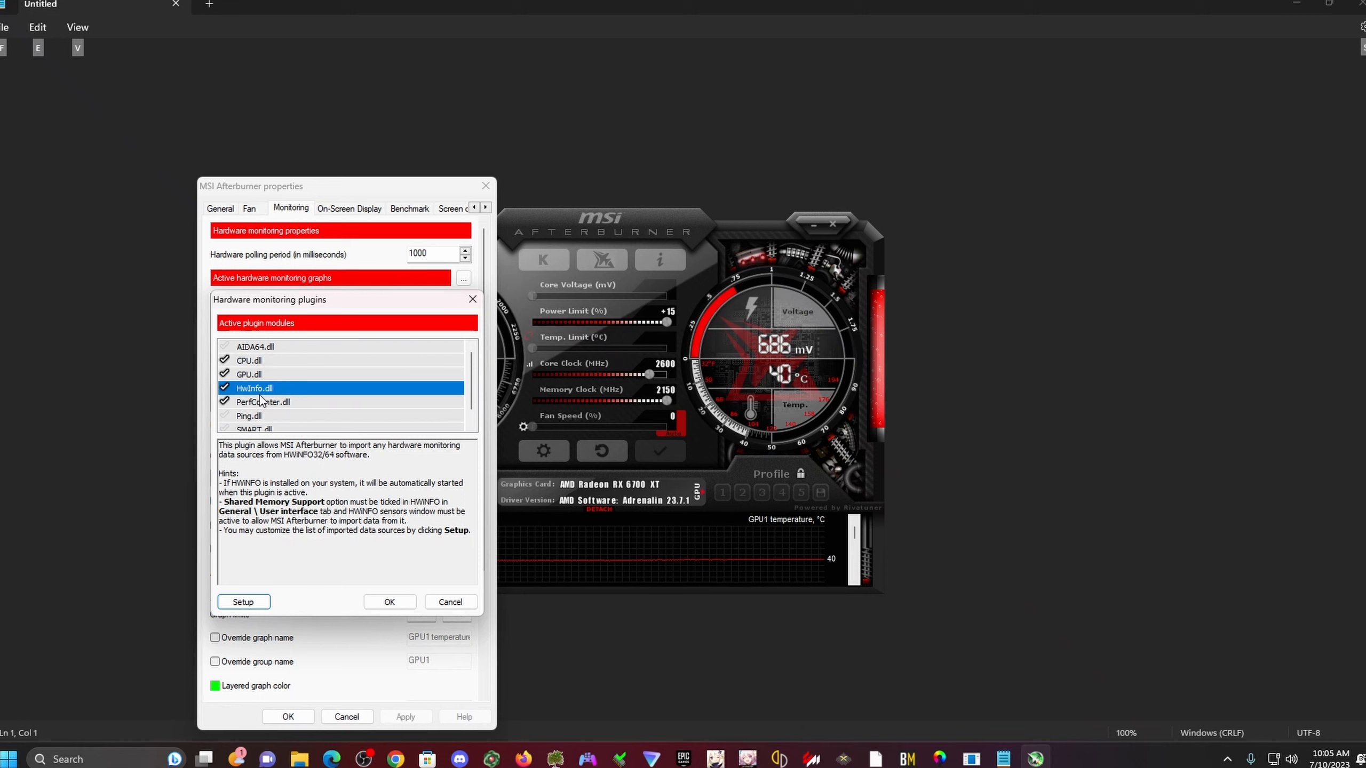
{"action": "left_click", "coordinate": [243, 603]}
{"action": "left_click_drag", "start_coordinate": [467, 305], "coordinate": [678, 287]}
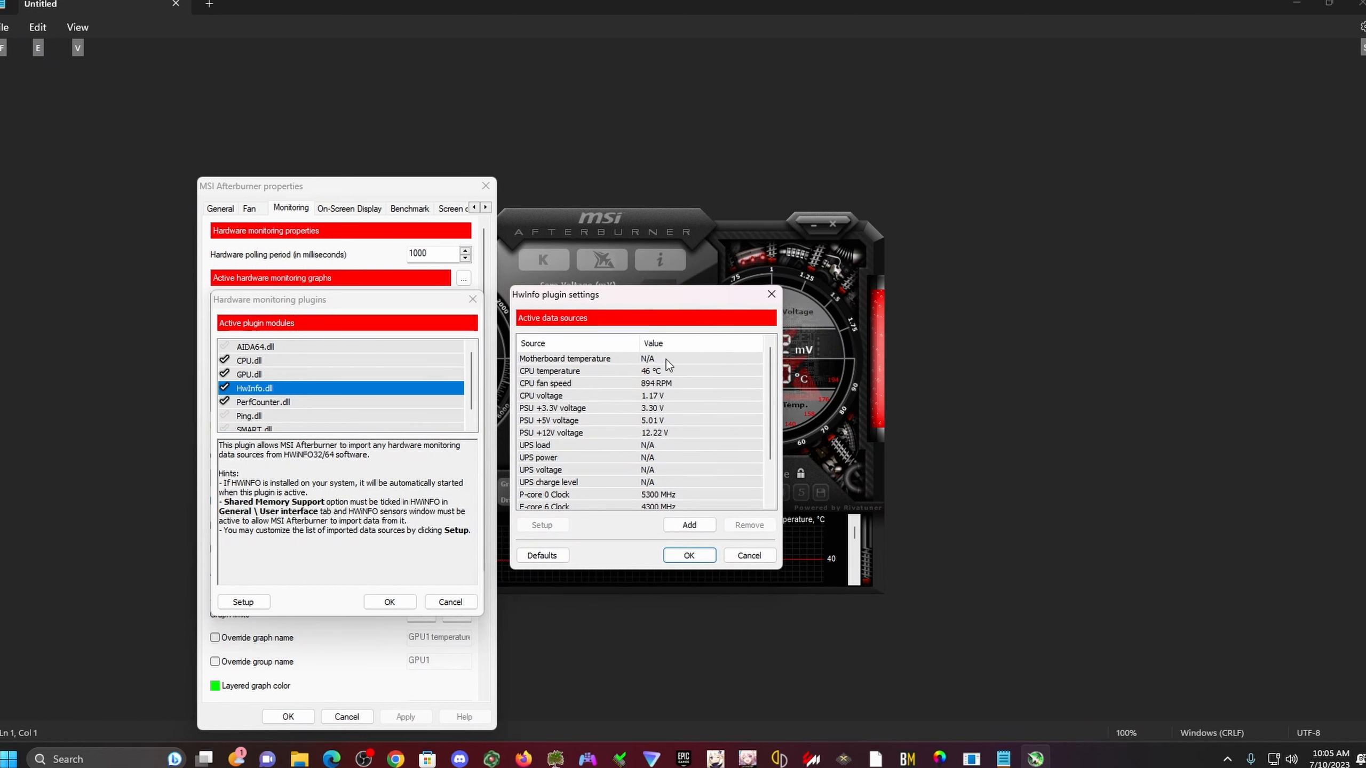
Step: Examine the HwInfo plugin's active data sources, such as CPU fan speed and GPU Hot Spot Temperature, and the GPU Clock source's settings
{"action": "left_click", "coordinate": [701, 382]}
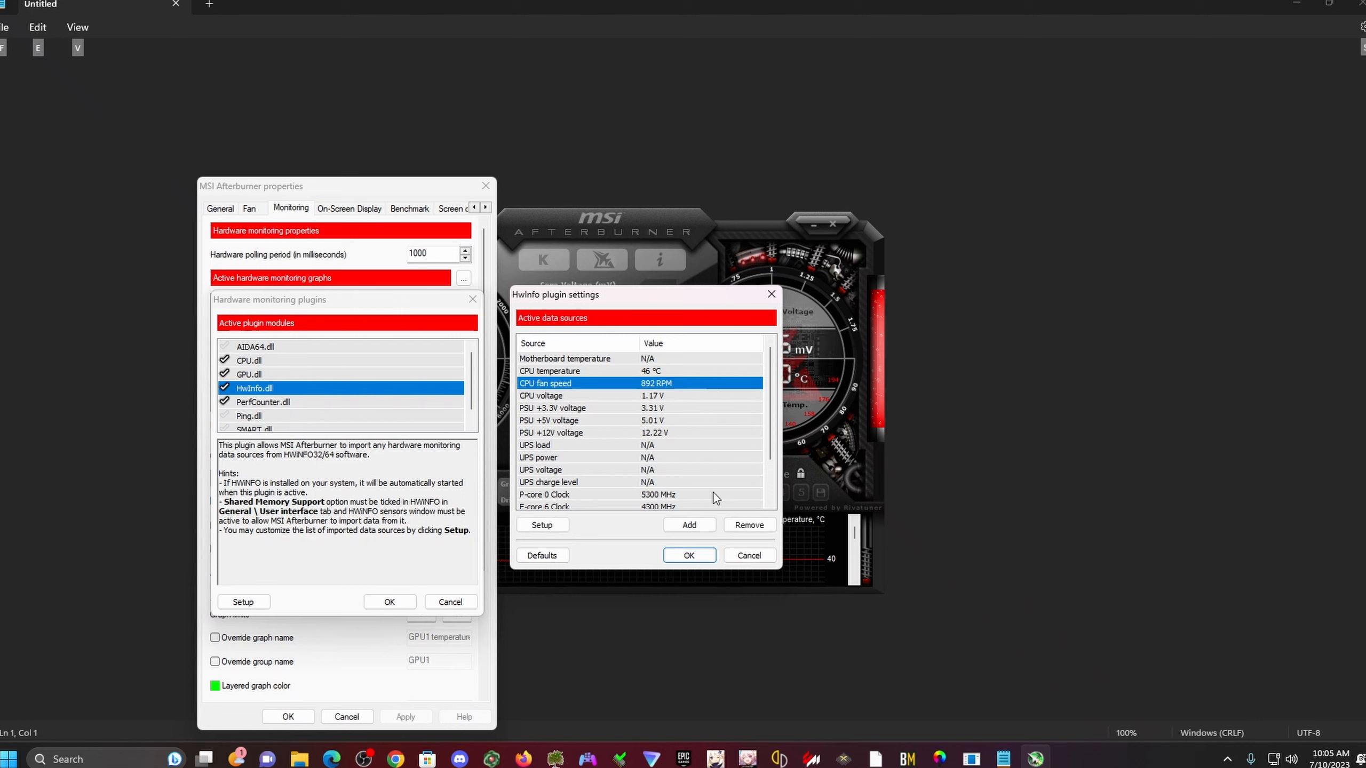
{"action": "left_click", "coordinate": [693, 458]}
{"action": "scroll", "coordinate": [693, 458], "scroll_direction": "down", "scroll_amount": 2}
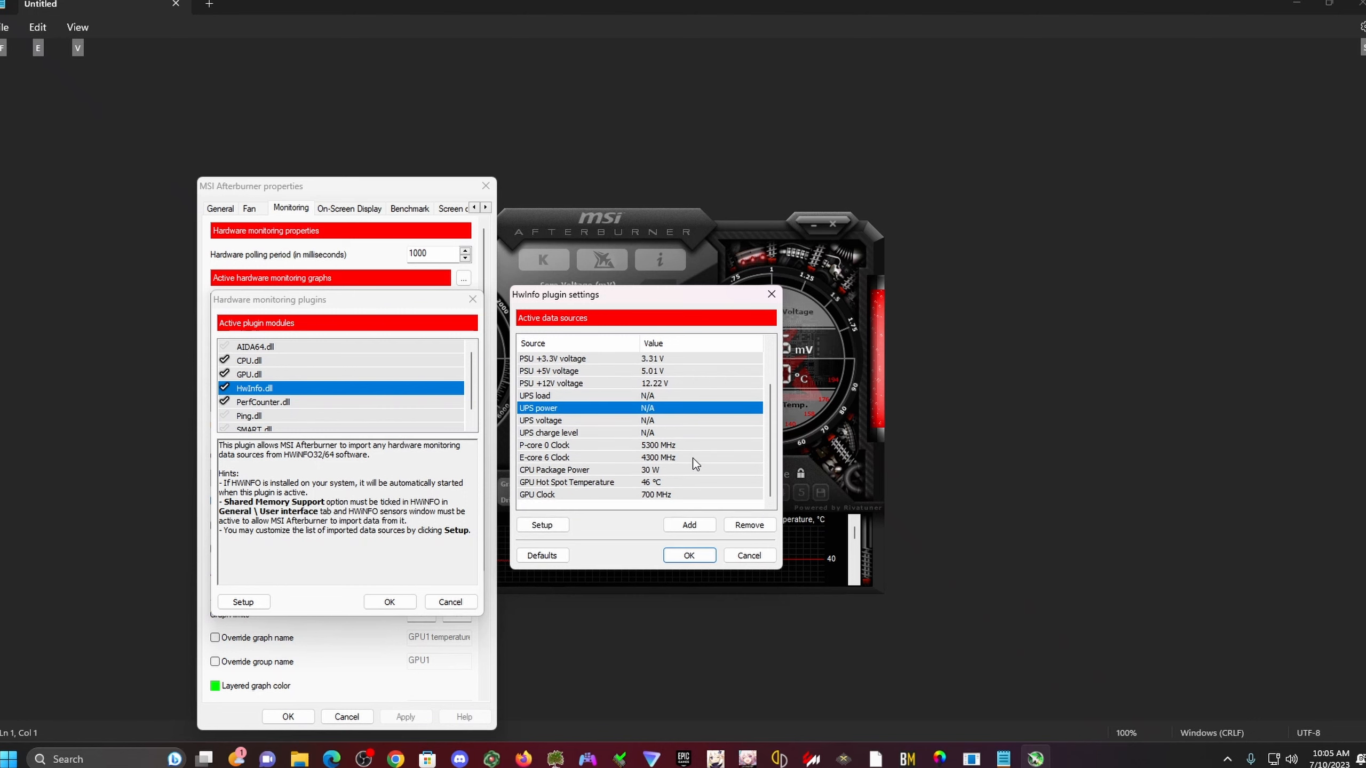
{"action": "left_click", "coordinate": [673, 481]}
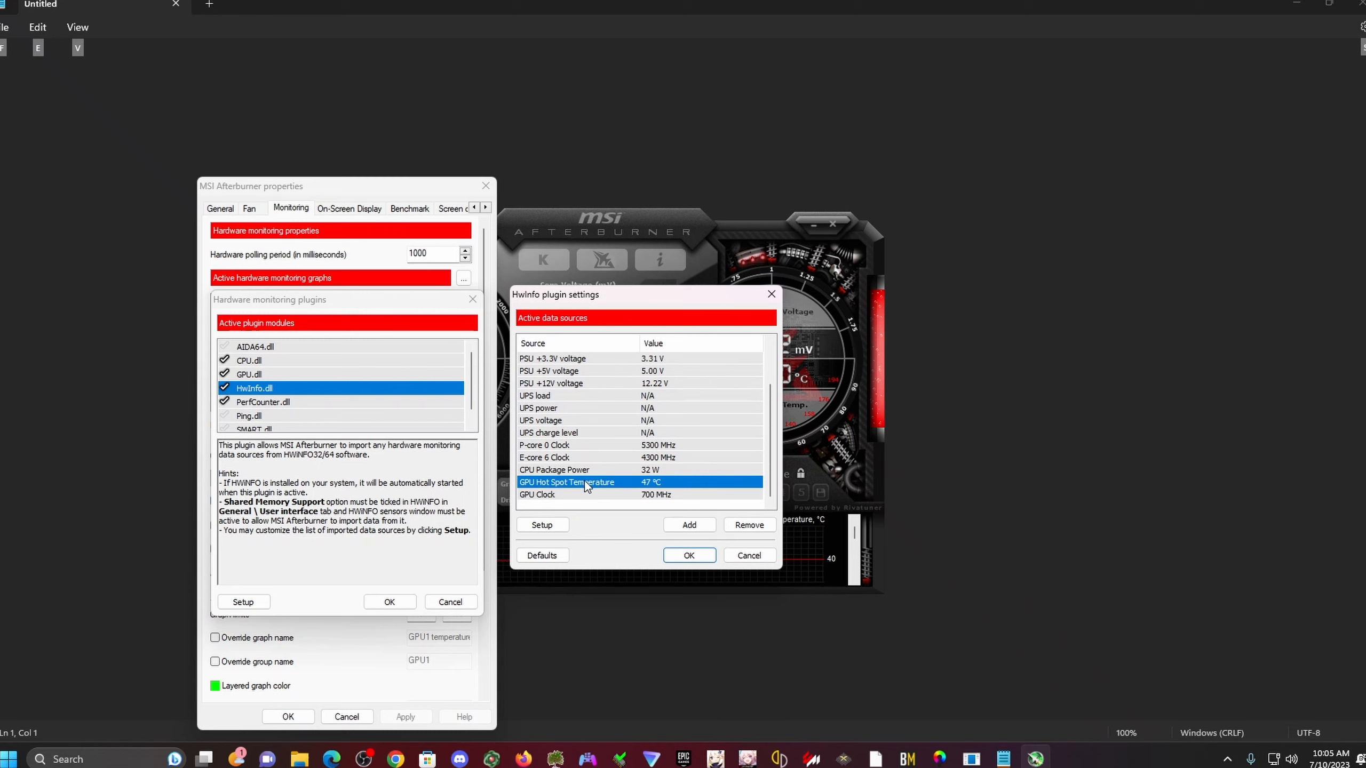
{"action": "left_click", "coordinate": [660, 499]}
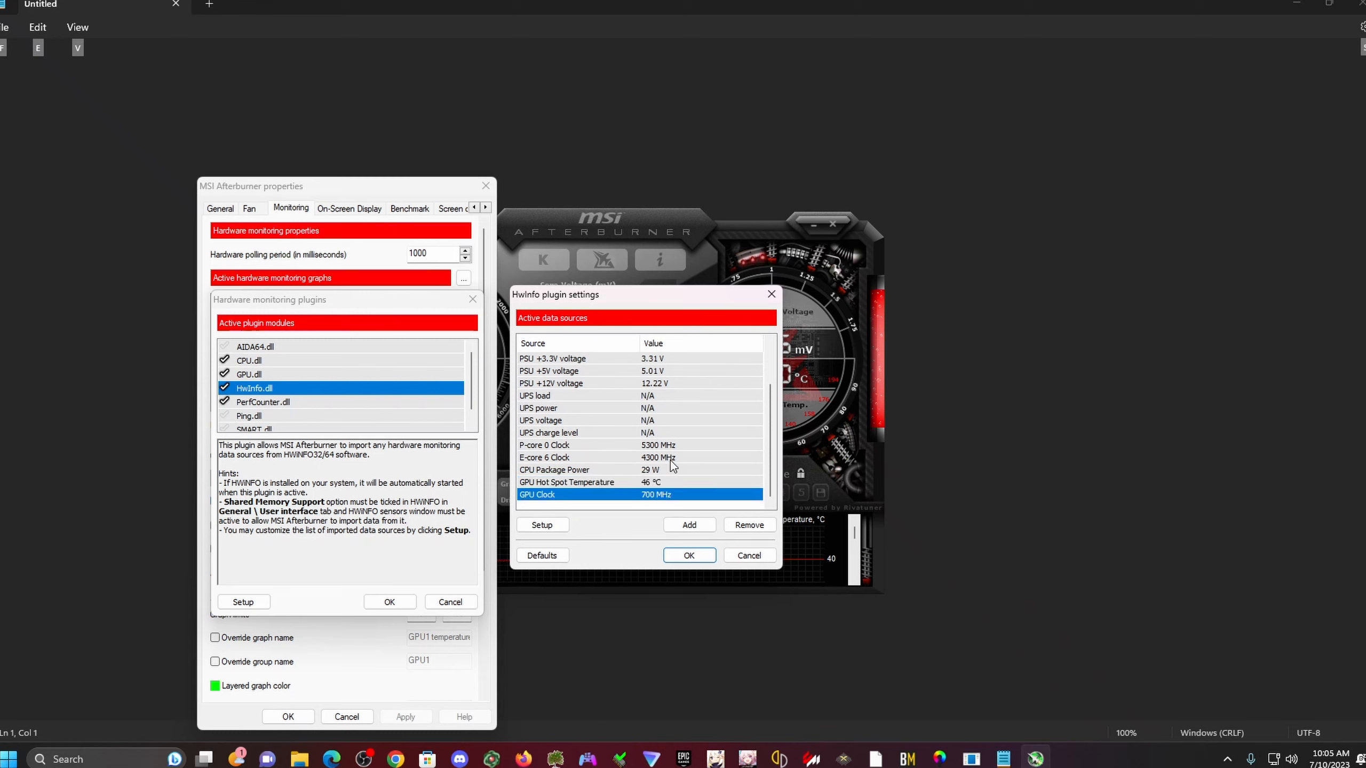
{"action": "scroll", "coordinate": [670, 427], "scroll_direction": "up", "scroll_amount": 1}
{"action": "scroll", "coordinate": [670, 428], "scroll_direction": "down", "scroll_amount": 1}
{"action": "left_click", "coordinate": [542, 525]}
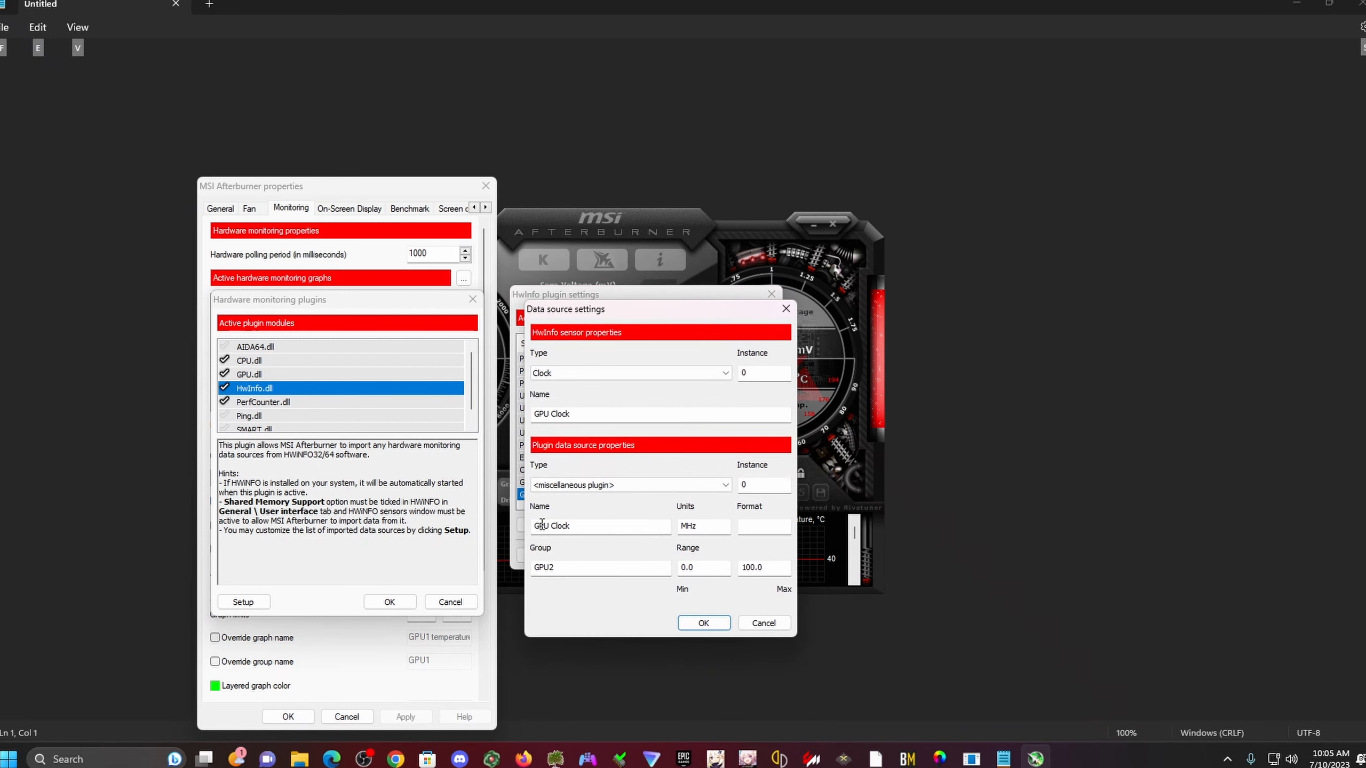
{"action": "left_click", "coordinate": [764, 623]}
{"action": "scroll", "coordinate": [749, 418], "scroll_direction": "up", "scroll_amount": 2}
{"action": "left_click", "coordinate": [724, 382]}
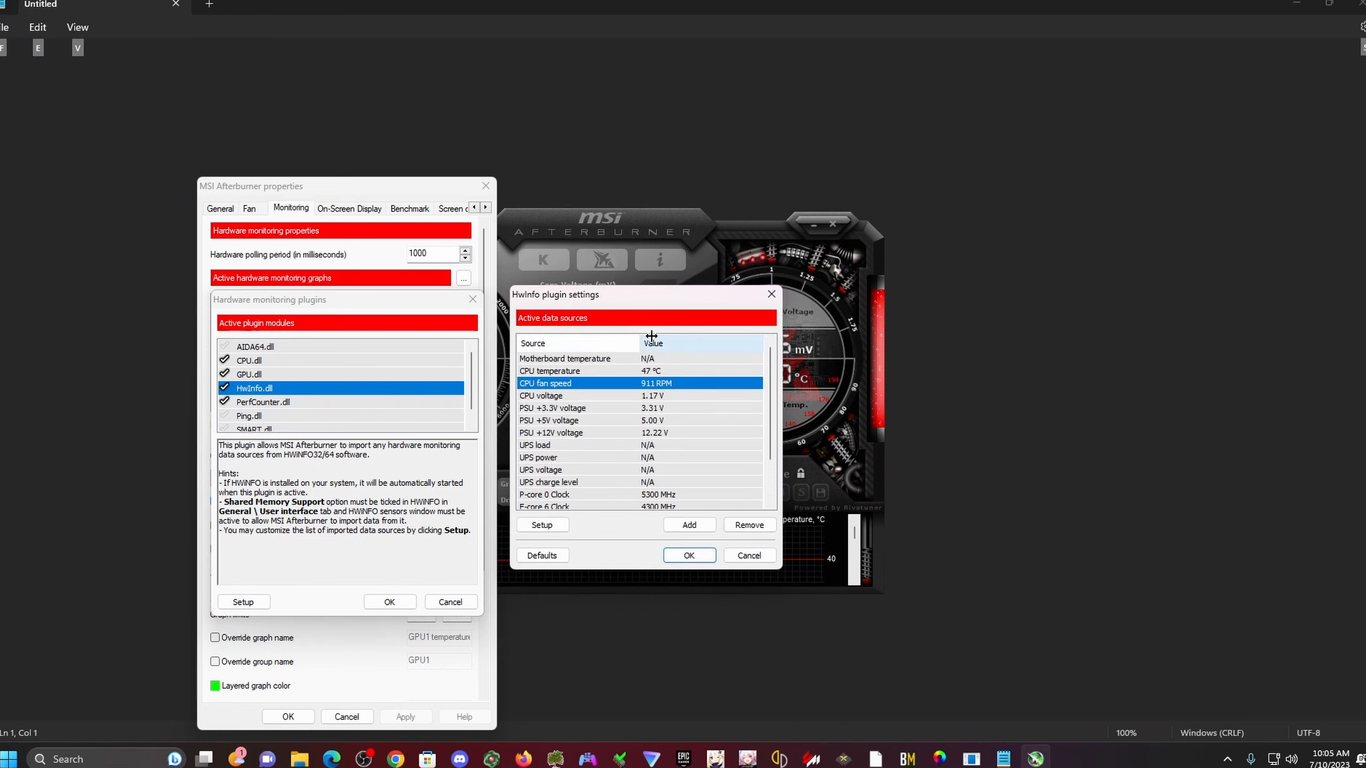
{"action": "scroll", "coordinate": [704, 389], "scroll_direction": "down", "scroll_amount": 2}
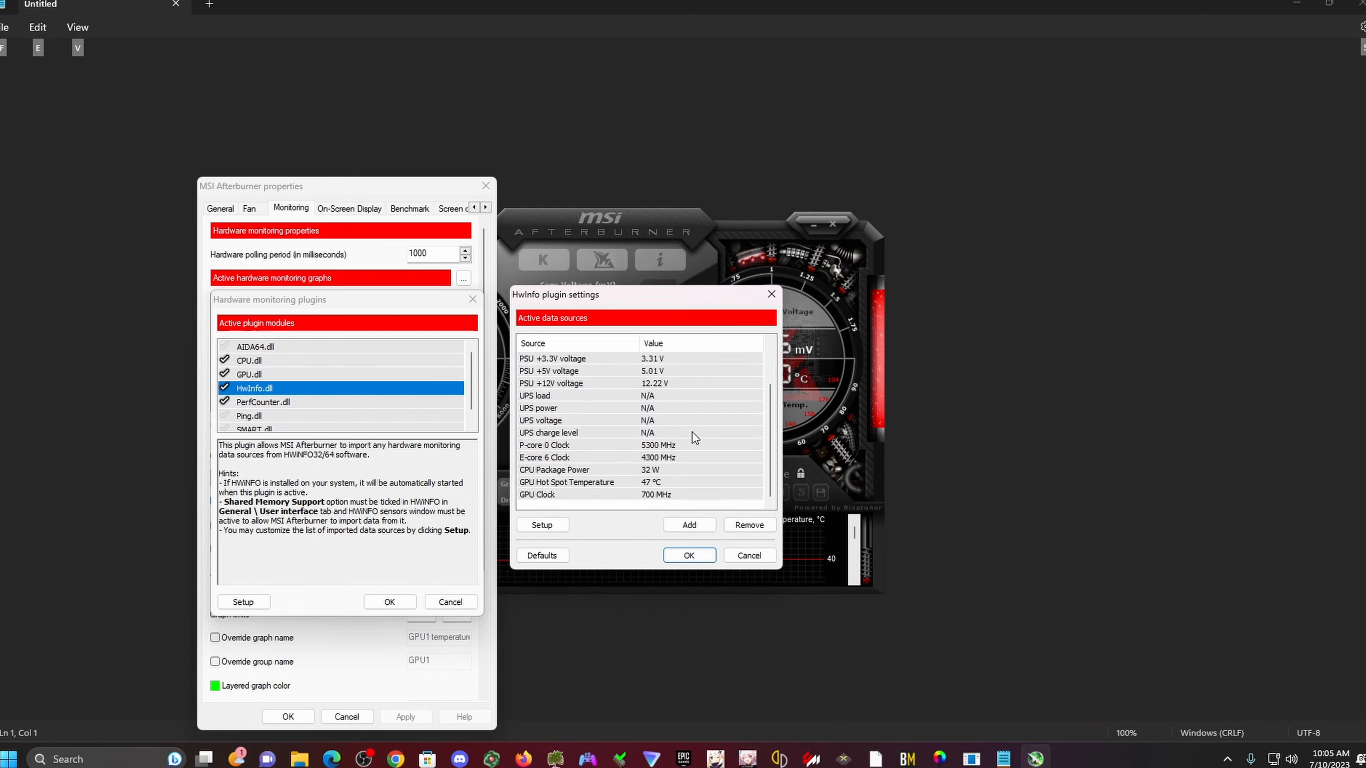
{"action": "left_click", "coordinate": [719, 483]}
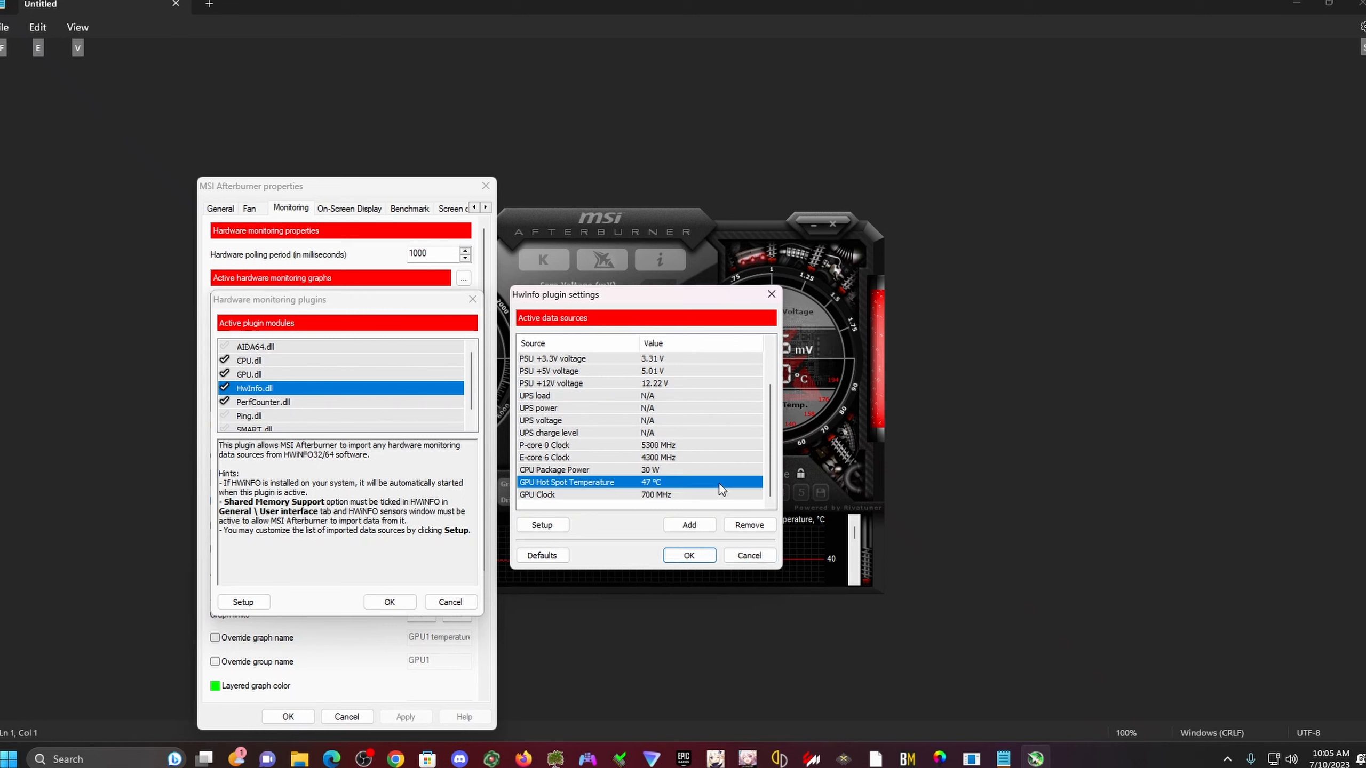
{"action": "left_click", "coordinate": [685, 499]}
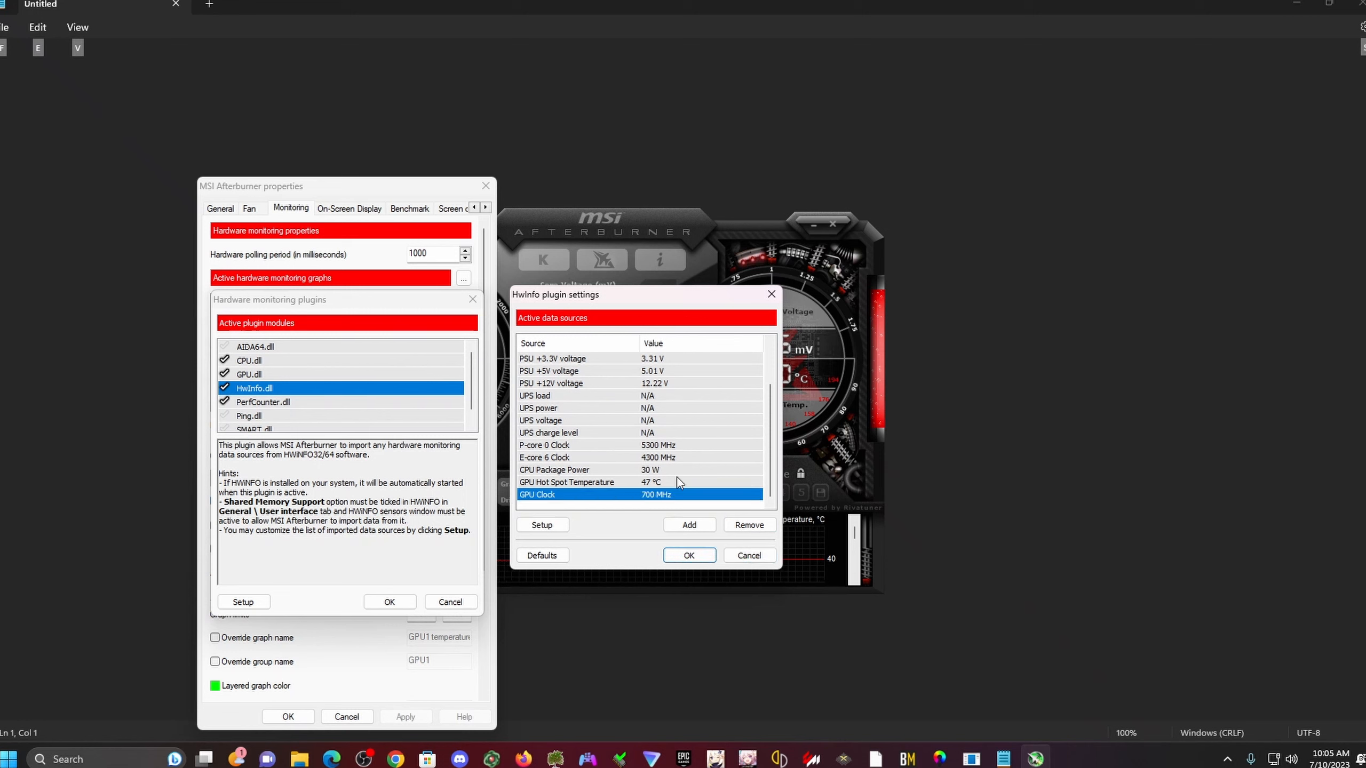
Step: Browse the HwInfo sensors available as new data sources, and leave the plugin settings without adding any
{"action": "left_click", "coordinate": [688, 525]}
{"action": "scroll", "coordinate": [678, 425], "scroll_direction": "down", "scroll_amount": 3}
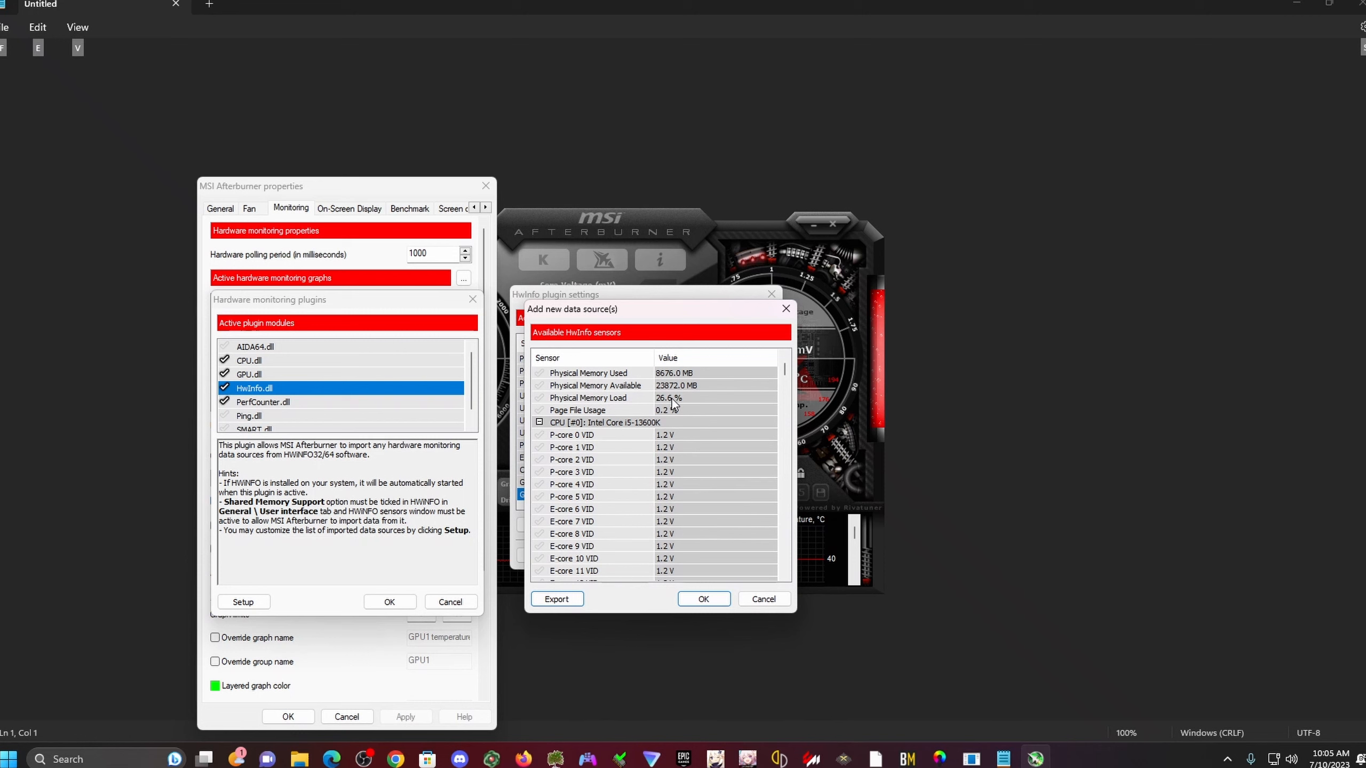
{"action": "left_click_drag", "start_coordinate": [706, 310], "coordinate": [981, 262]}
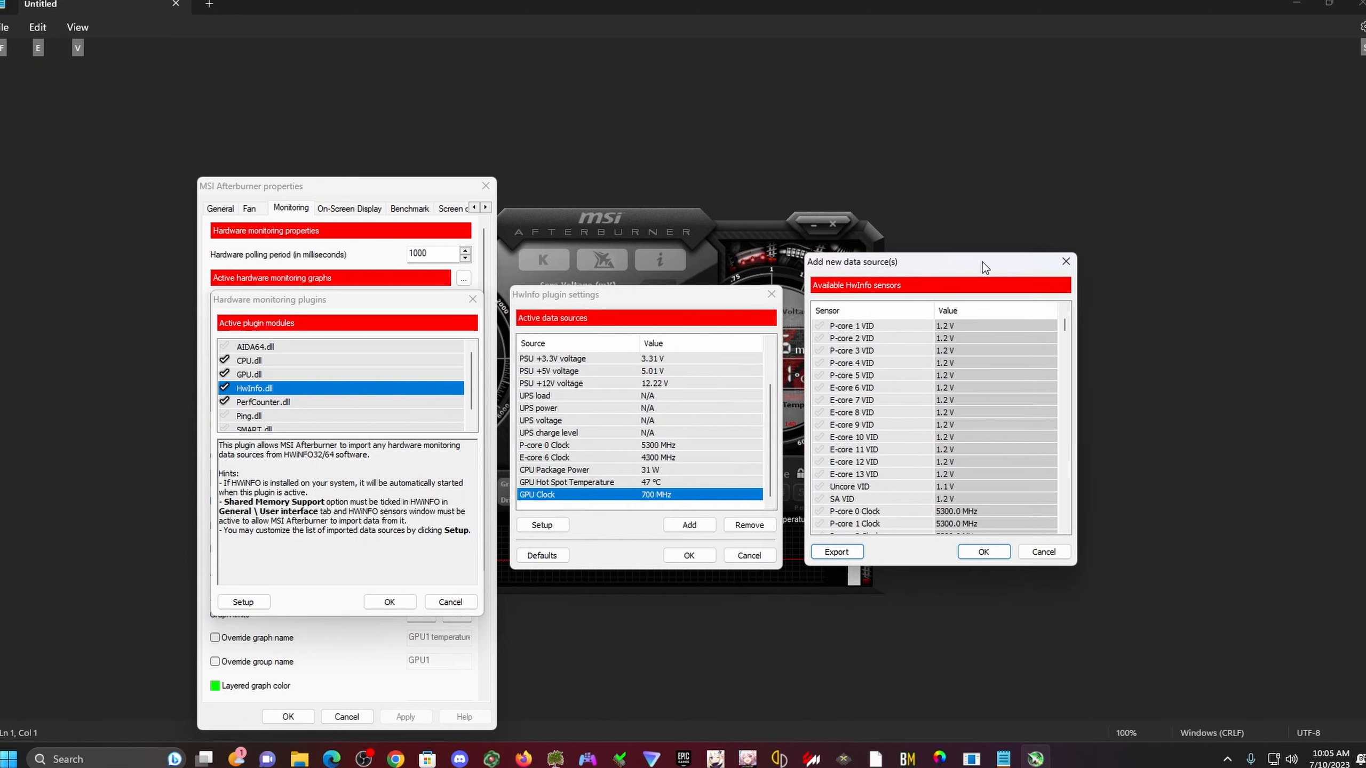
{"action": "mouse_move", "coordinate": [1063, 329]}
{"action": "left_mouse_down"}
{"action": "mouse_move", "coordinate": [1063, 361]}
{"action": "mouse_move", "coordinate": [1060, 322]}
{"action": "mouse_move", "coordinate": [1061, 337]}
{"action": "left_mouse_up"}
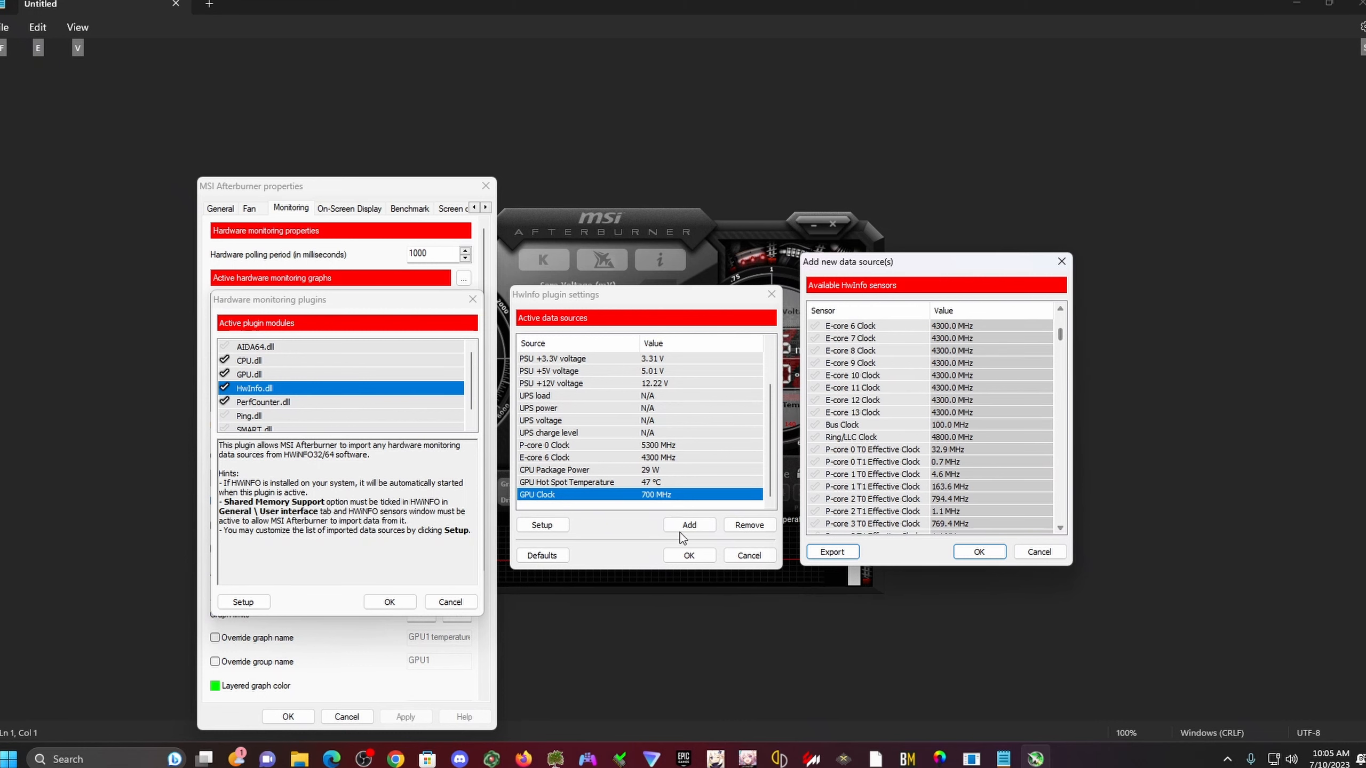
{"action": "scroll", "coordinate": [992, 359], "scroll_direction": "down", "scroll_amount": 8}
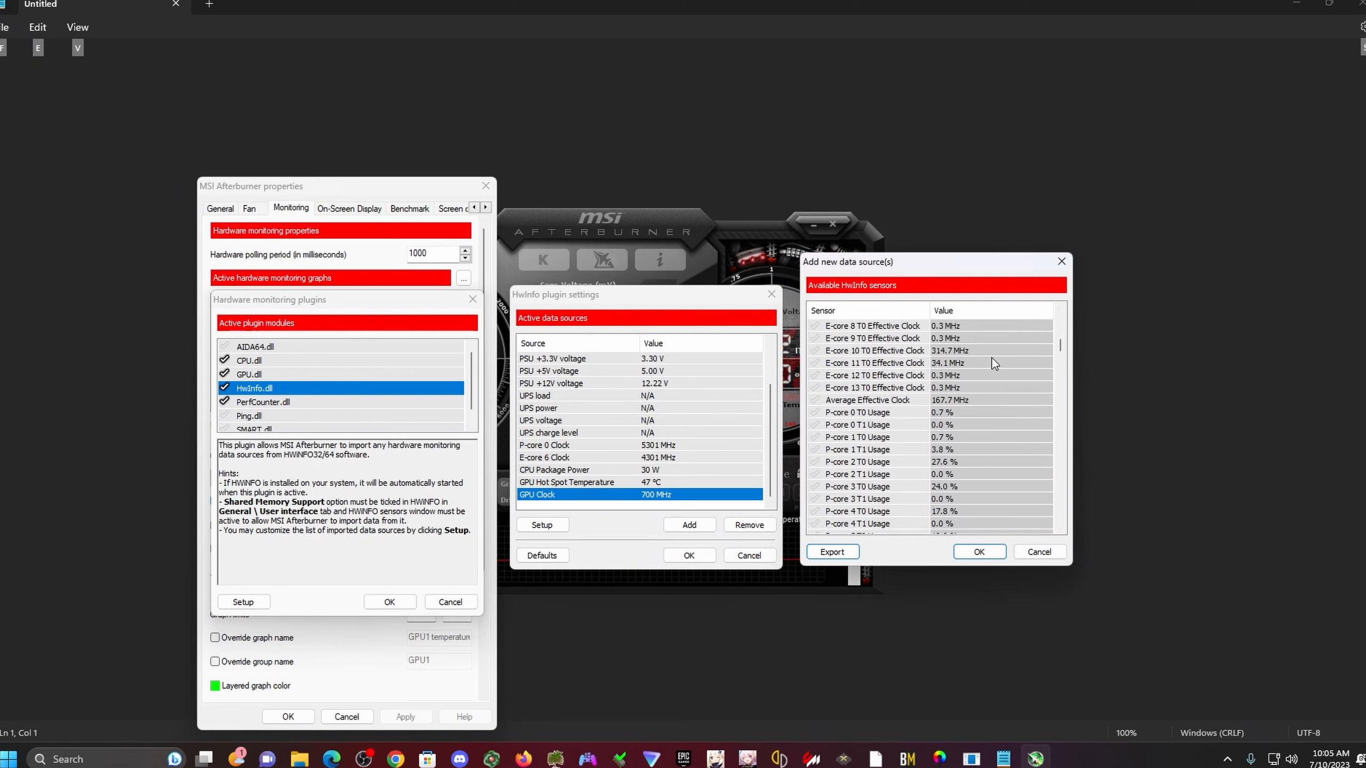
{"action": "left_click_drag", "start_coordinate": [1063, 348], "coordinate": [1073, 460]}
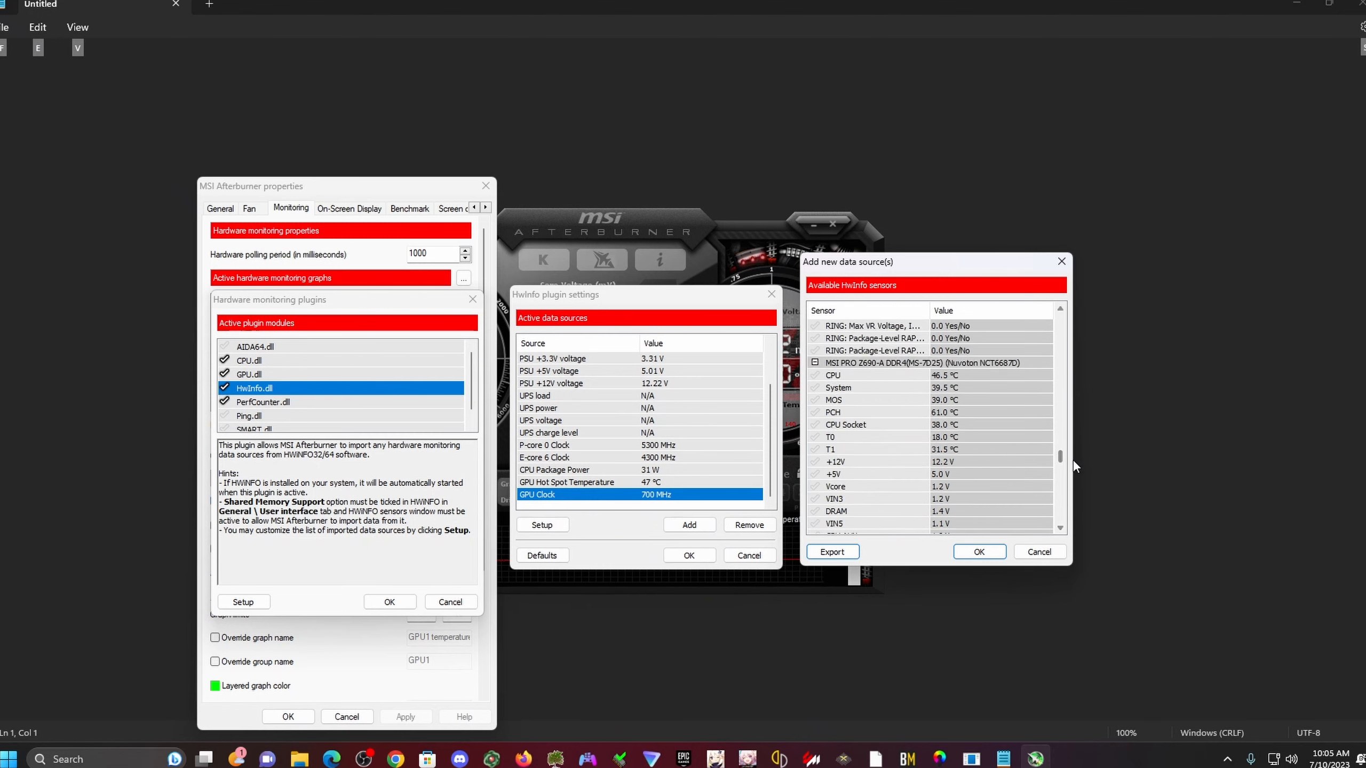
{"action": "scroll", "coordinate": [947, 425], "scroll_direction": "down", "scroll_amount": 10}
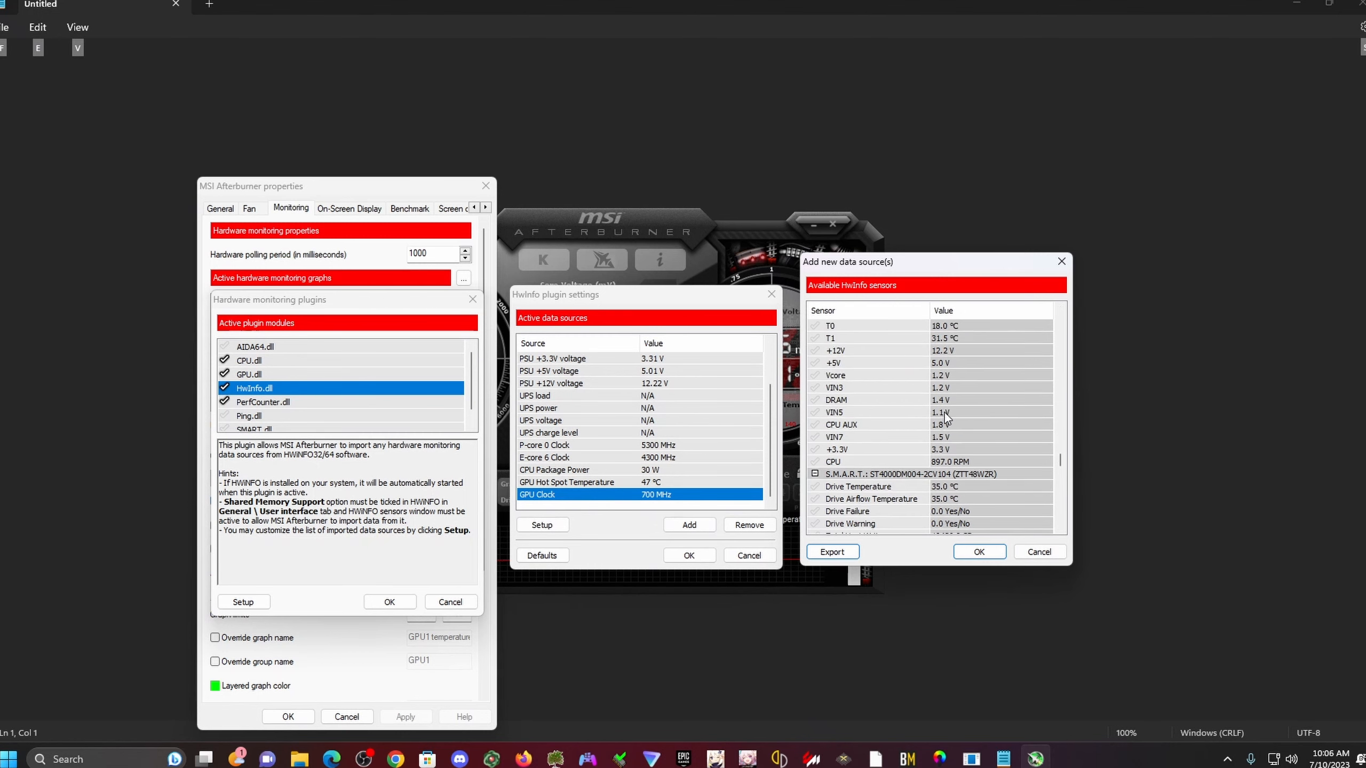
{"action": "scroll", "coordinate": [947, 418], "scroll_direction": "down", "scroll_amount": 10}
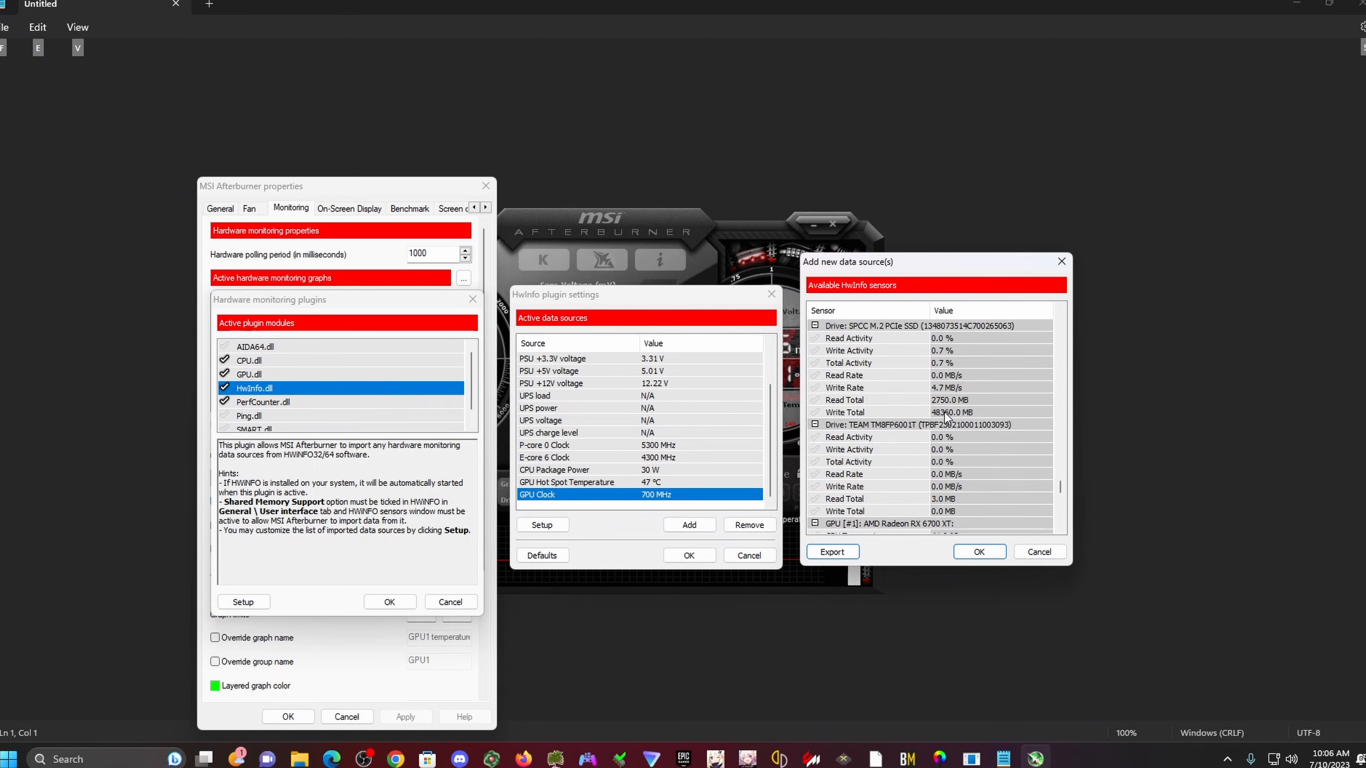
{"action": "scroll", "coordinate": [1062, 512], "scroll_direction": "up", "scroll_amount": 1}
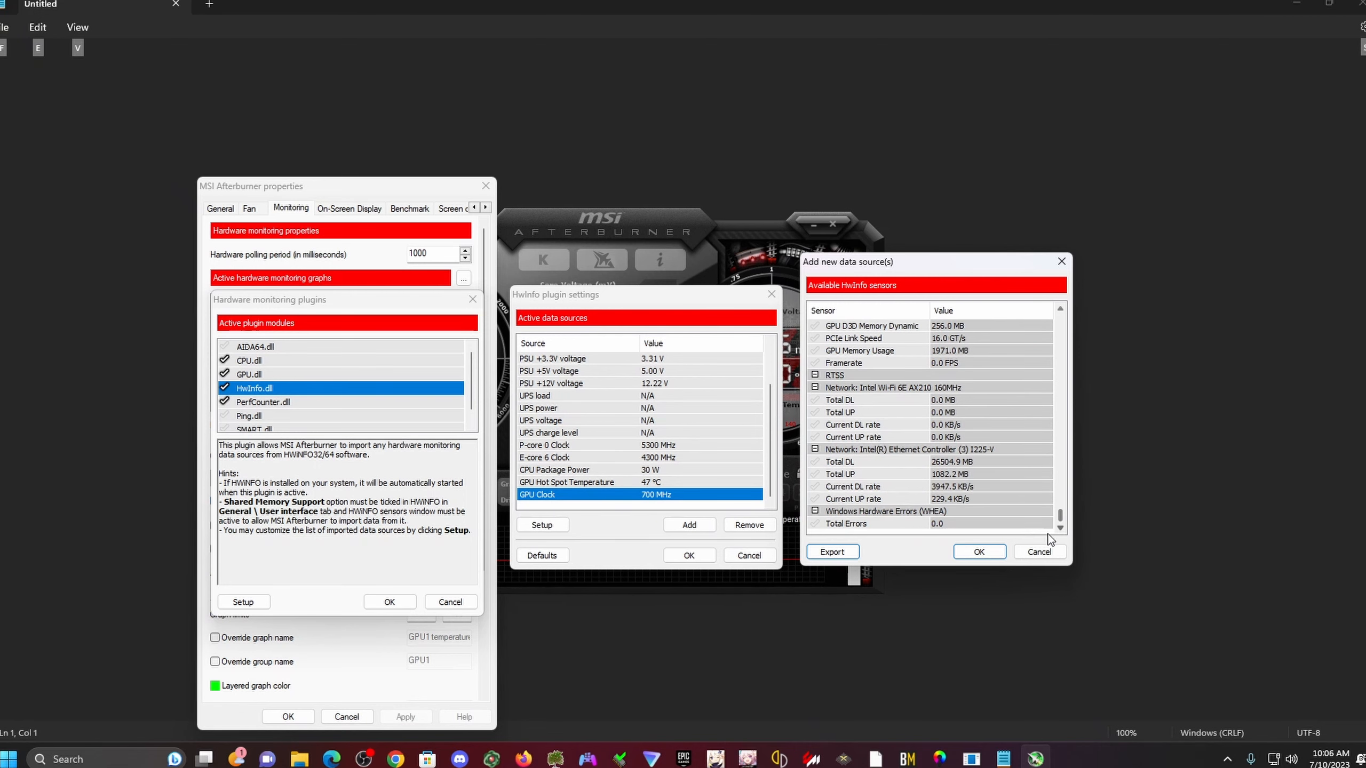
{"action": "left_click", "coordinate": [967, 552]}
{"action": "left_click", "coordinate": [749, 556]}
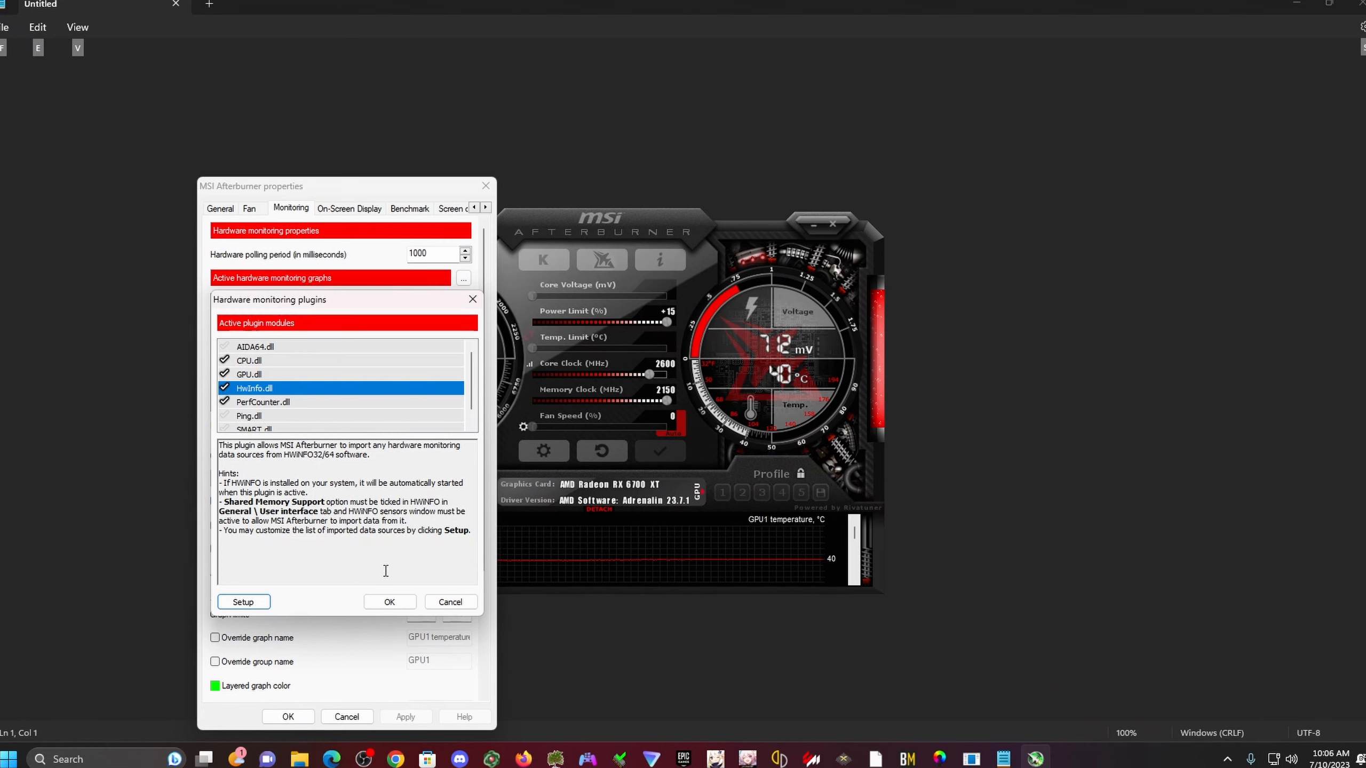
Step: Accept the hardware monitoring plugins and select the GPU Hot Spot Temperature graph in the active graphs
{"action": "left_click", "coordinate": [389, 601]}
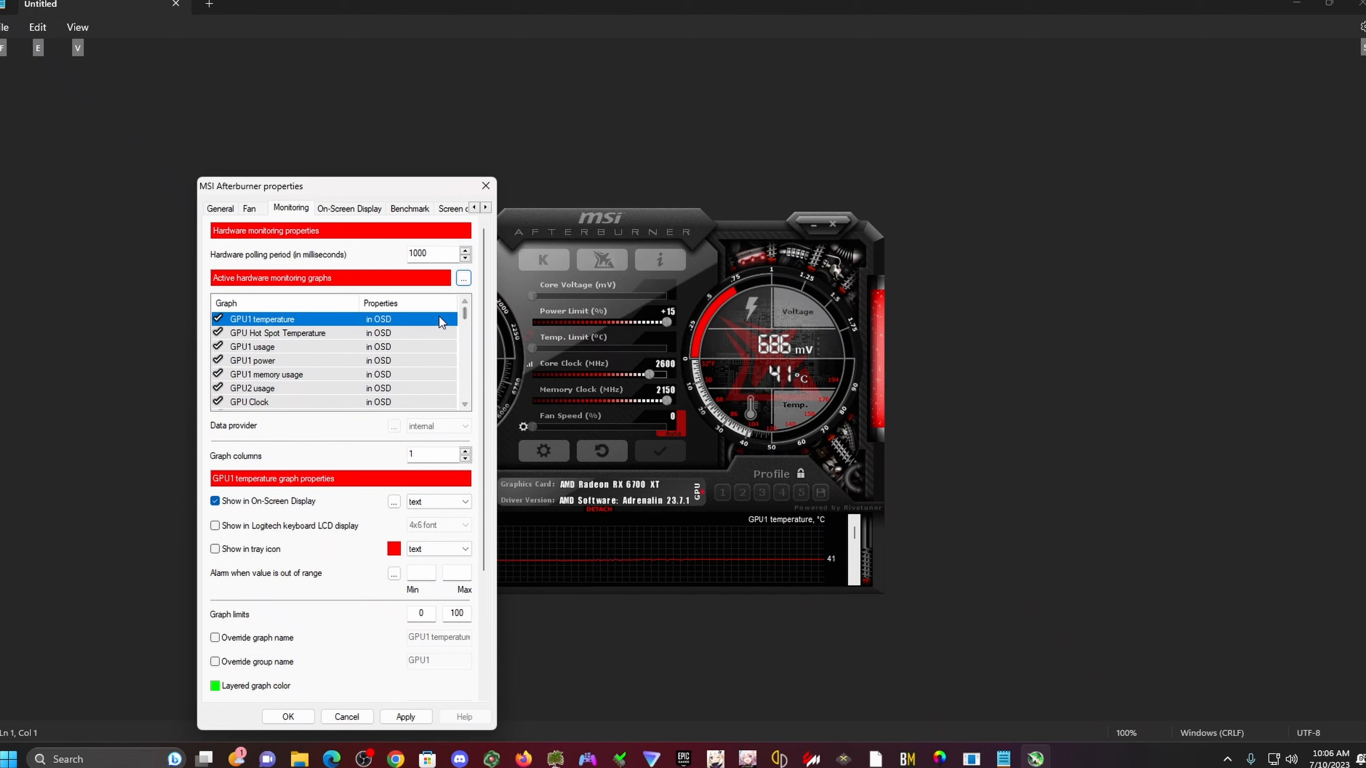
{"action": "left_click", "coordinate": [303, 336]}
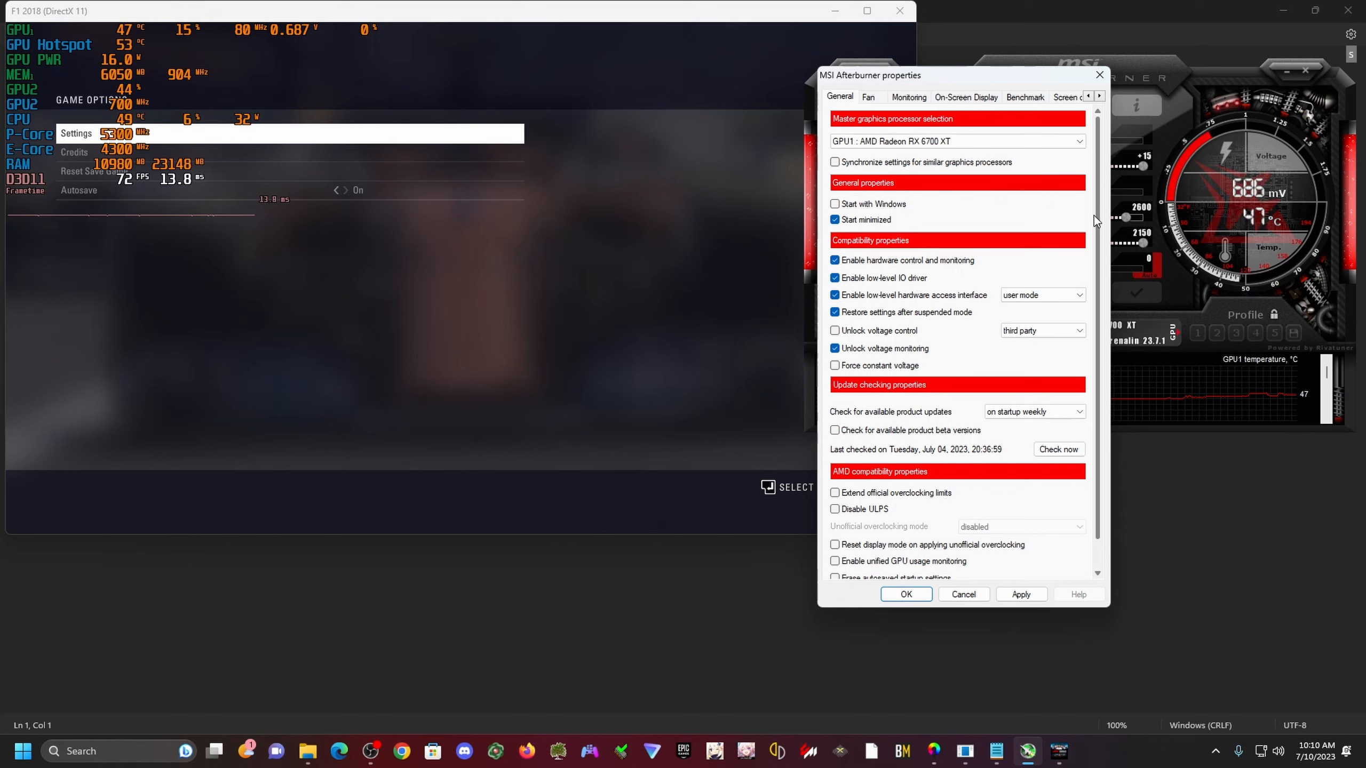
Step: Open RivaTuner Statistics Server from the running background programs and place its window beside the MSI Afterburner properties
{"action": "left_click", "coordinate": [1225, 755]}
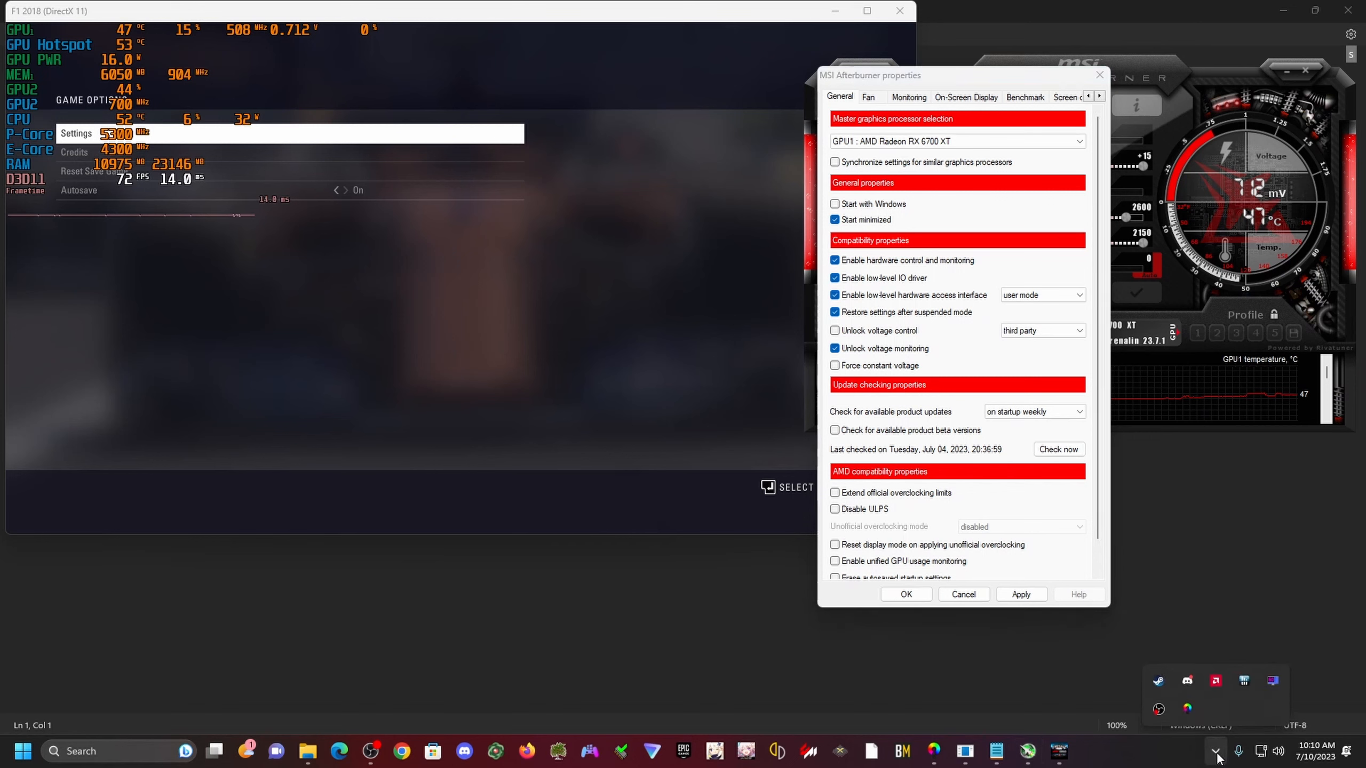
{"action": "left_click", "coordinate": [1272, 682]}
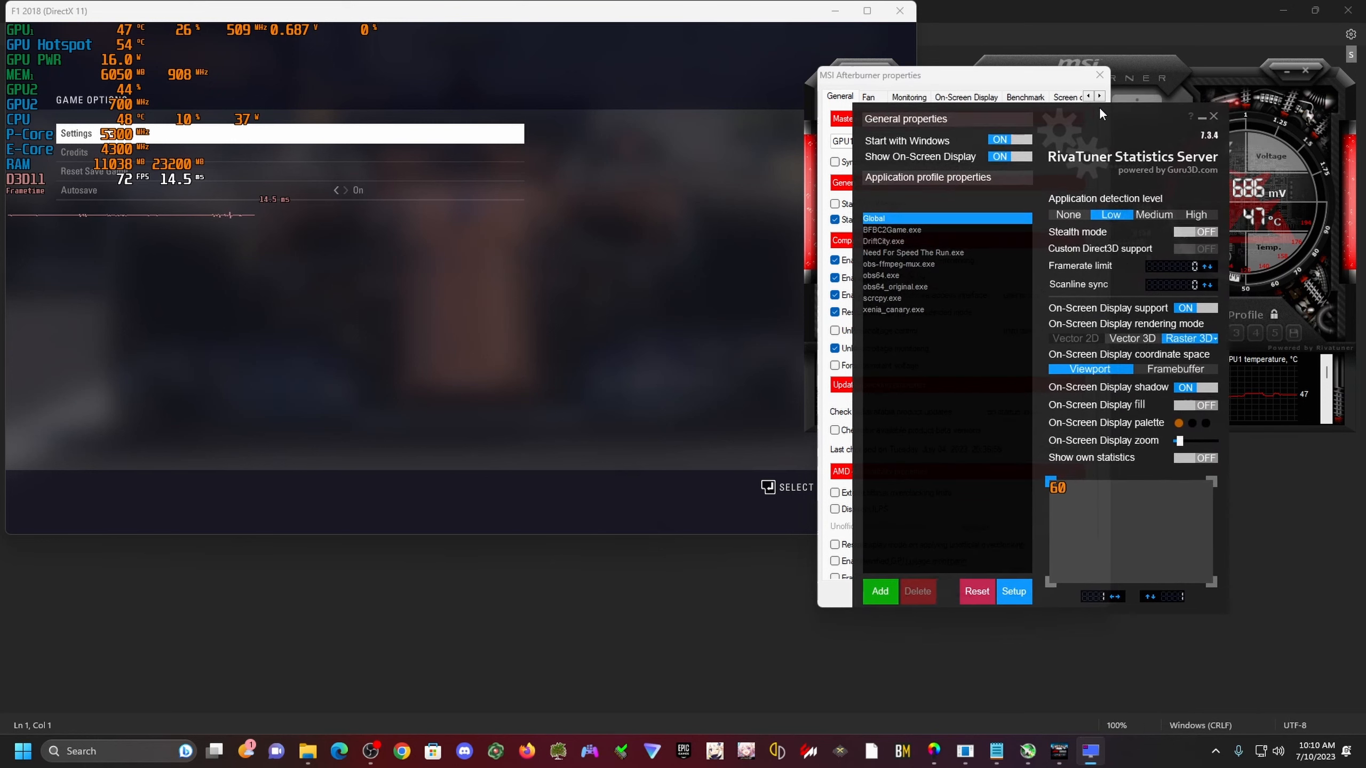
{"action": "left_click_drag", "start_coordinate": [1099, 107], "coordinate": [689, 171]}
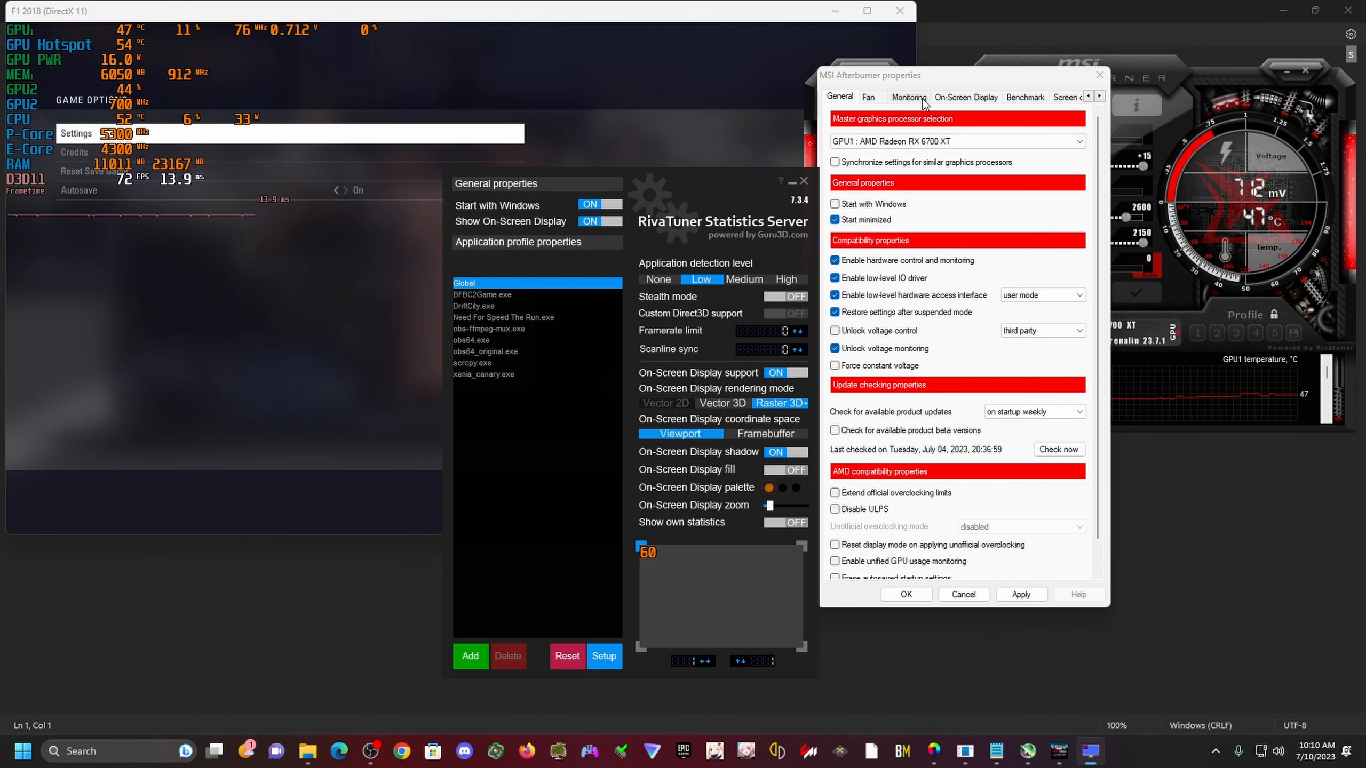
Step: Examine the on-screen display hotkeys in the Afterburner properties, return to the F1 2018 game options, and cancel the properties
{"action": "left_click", "coordinate": [963, 99]}
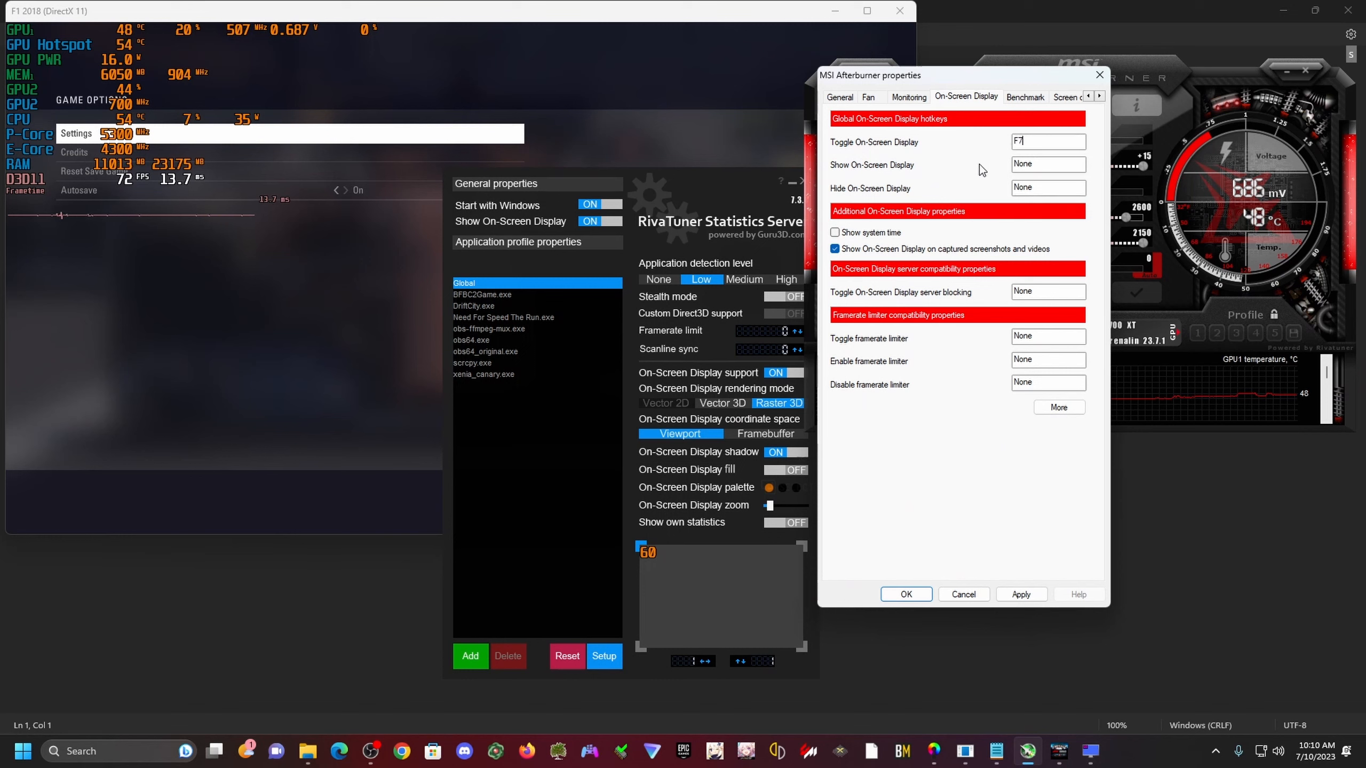
{"action": "left_click", "coordinate": [215, 334]}
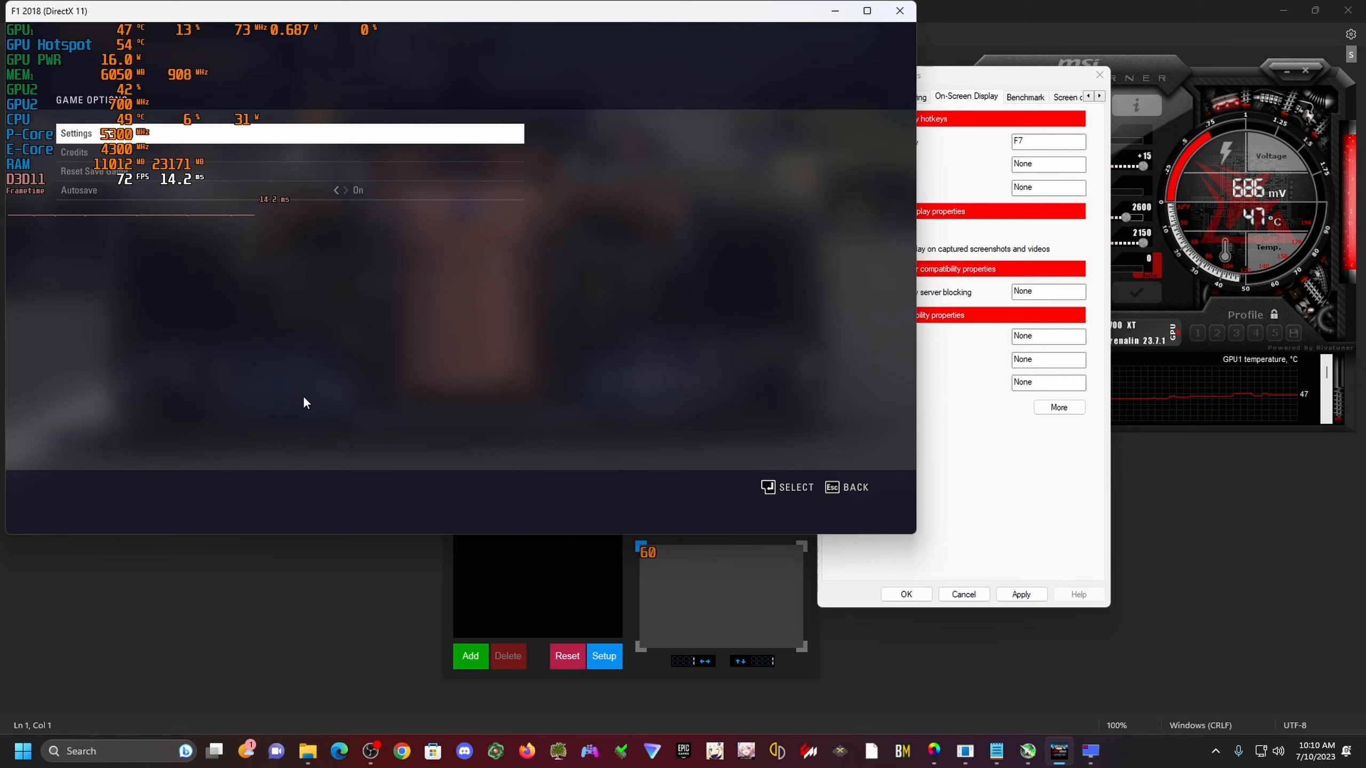
{"action": "key", "text": "Down"}
{"action": "key", "text": "Down"}
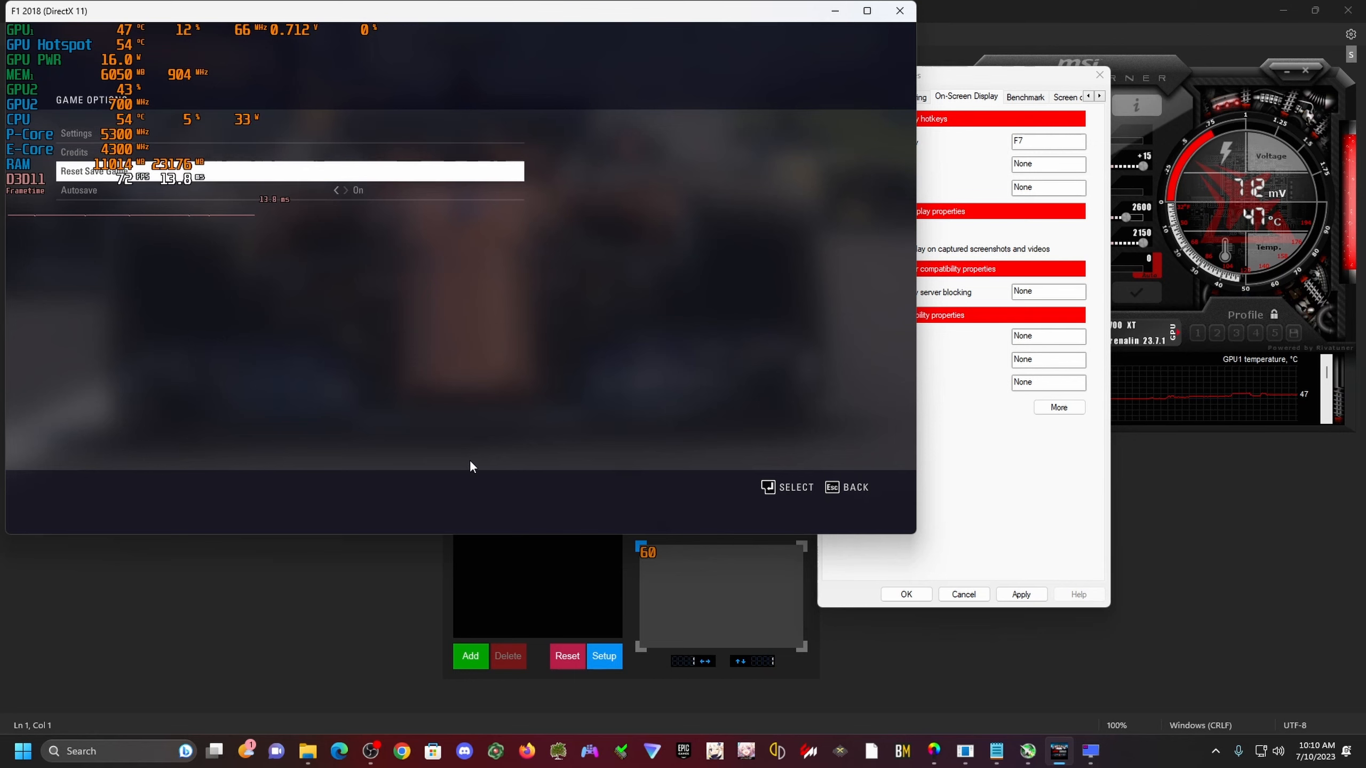
{"action": "left_click", "coordinate": [959, 593]}
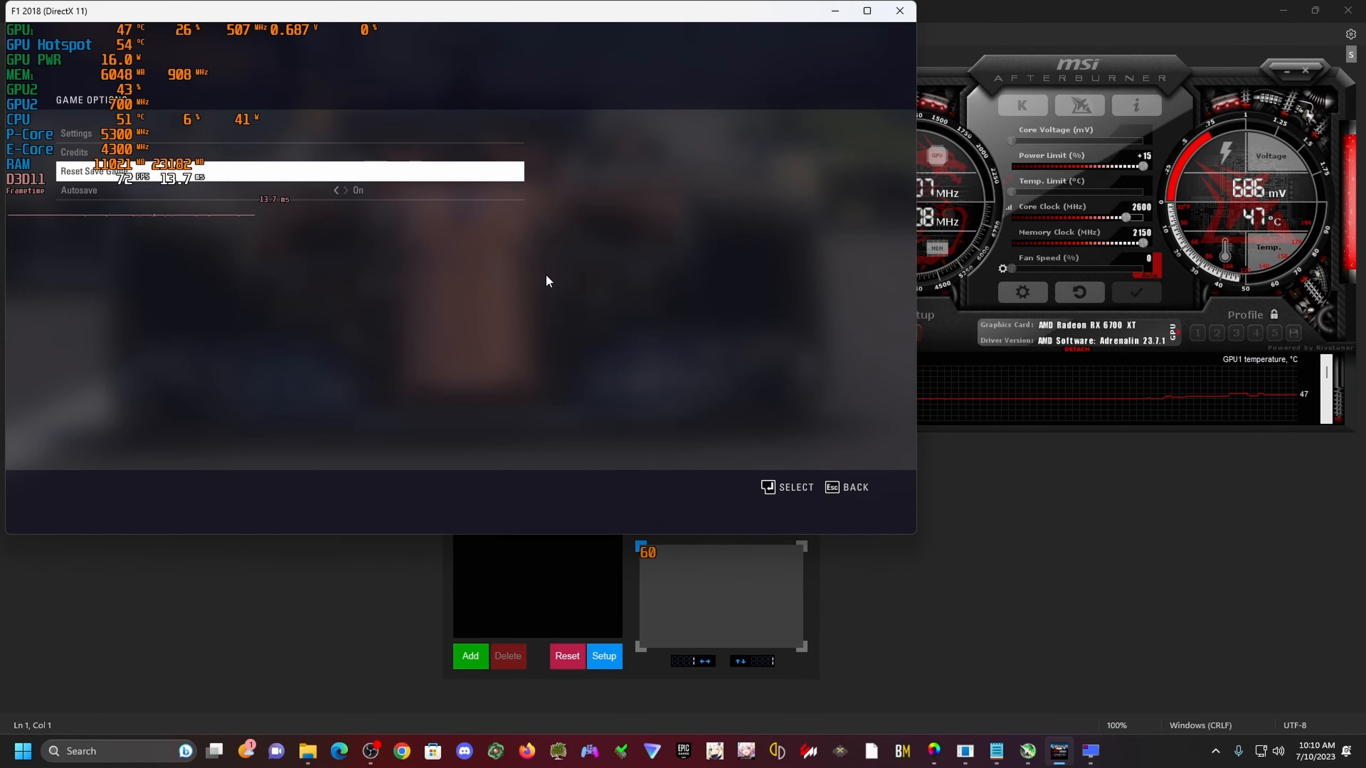
Step: Review the global on-screen display settings in RivaTuner Statistics Server, then minimize its window
{"action": "left_click", "coordinate": [1090, 751]}
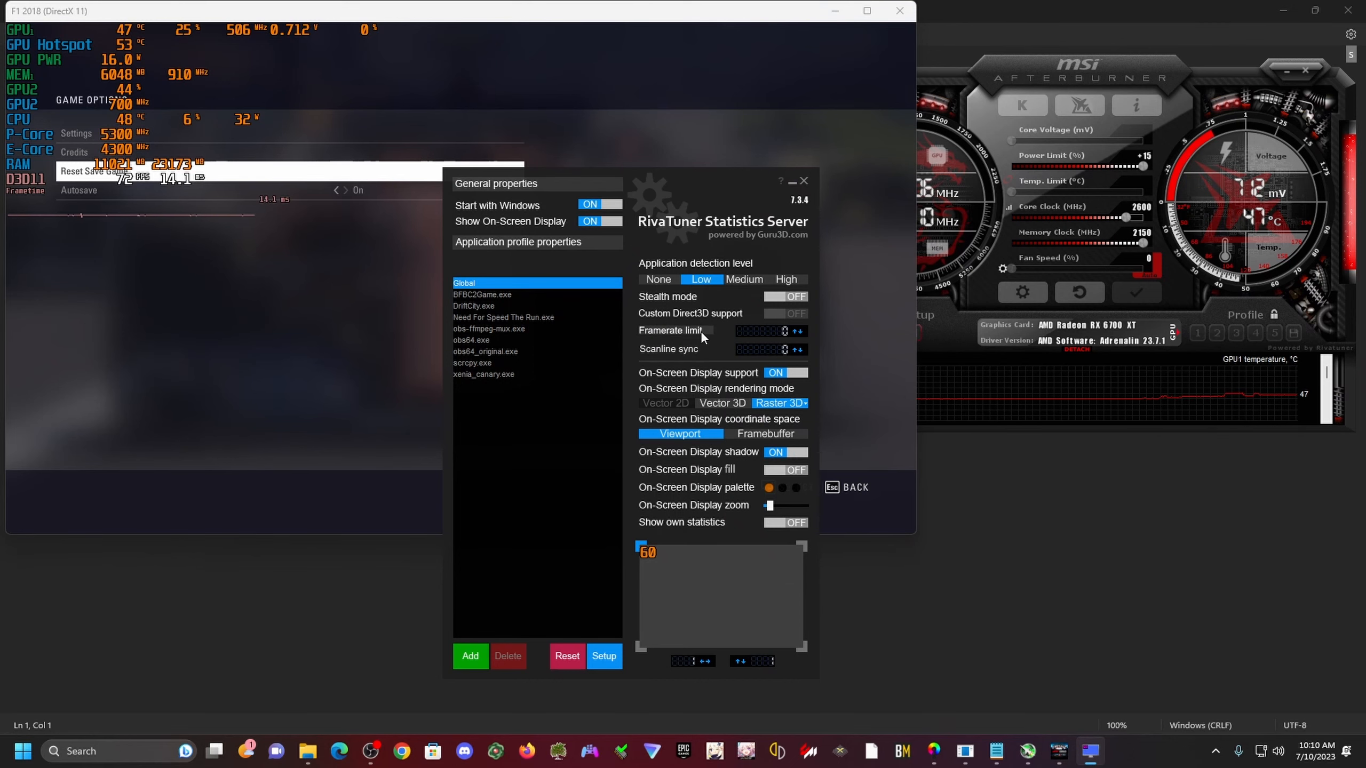
{"action": "left_click_drag", "start_coordinate": [687, 209], "coordinate": [739, 205]}
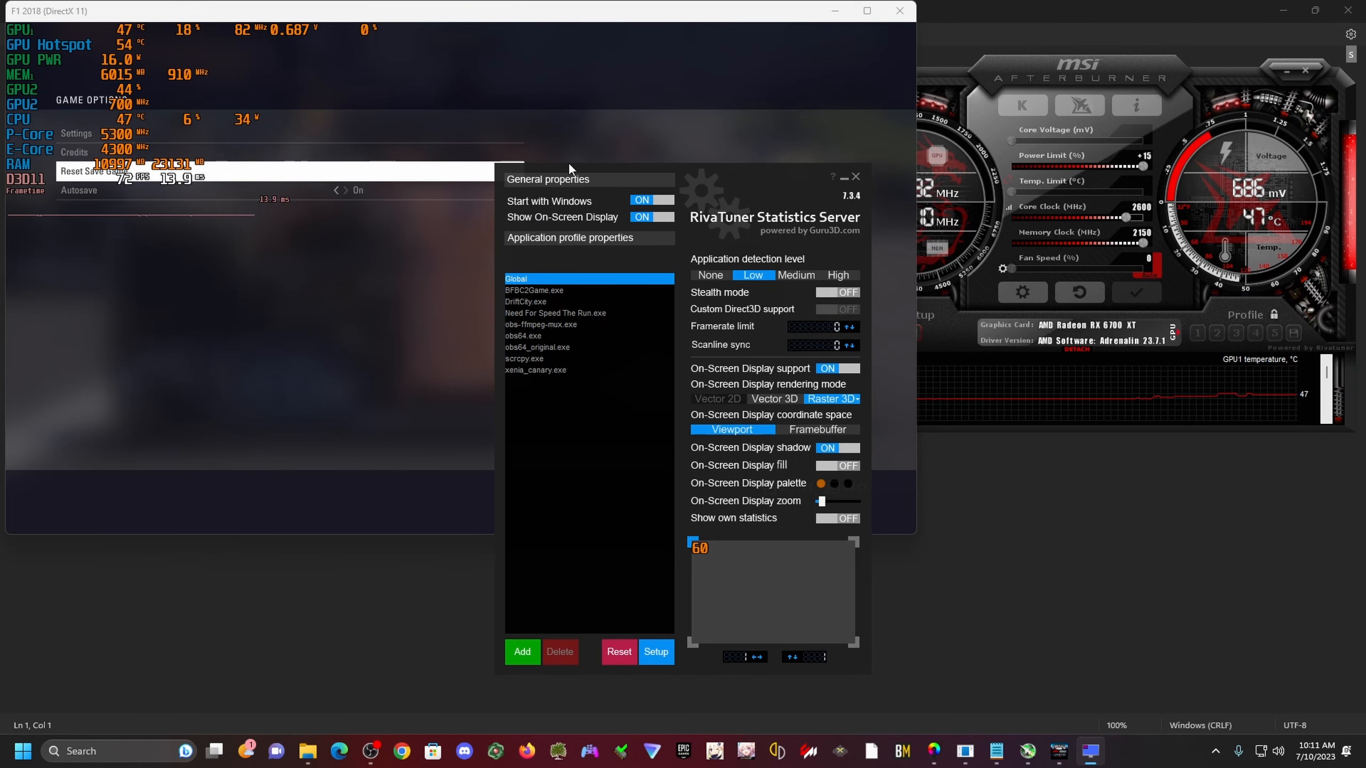
{"action": "left_click", "coordinate": [843, 177]}
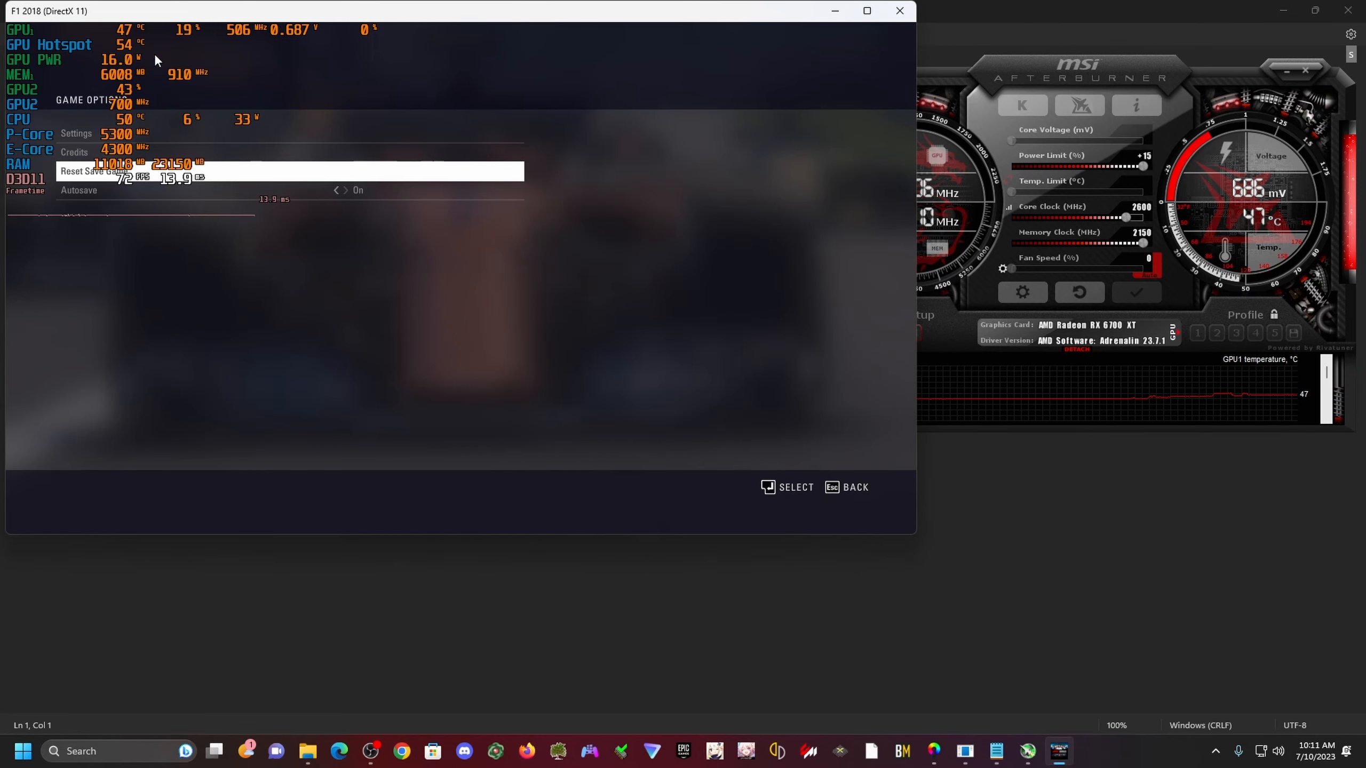
Step: Bring up the HWiNFO64 sensor status window, look over the GPU sensor readings, and minimize it
{"action": "left_click", "coordinate": [1215, 751]}
{"action": "right_click", "coordinate": [1244, 679]}
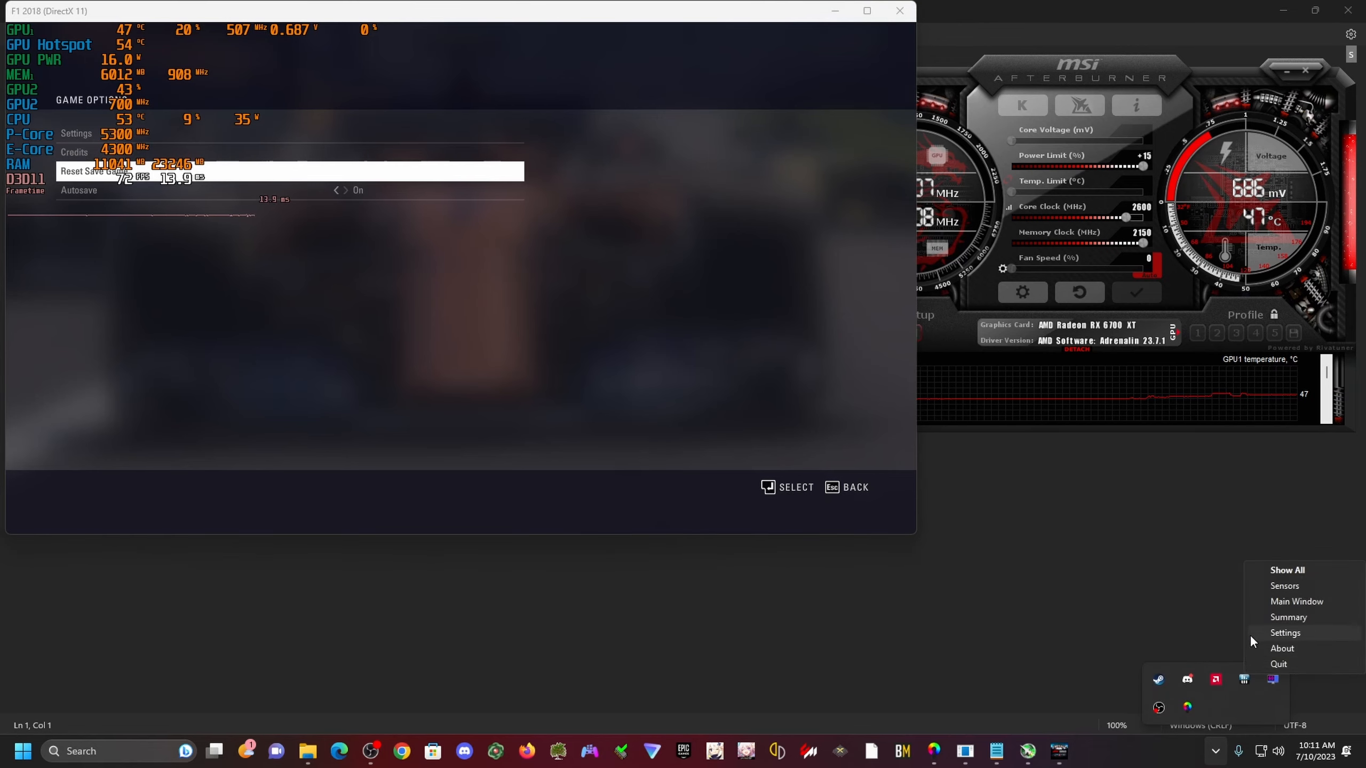
{"action": "left_click", "coordinate": [1290, 587]}
{"action": "scroll", "coordinate": [245, 90], "scroll_direction": "up", "scroll_amount": 10}
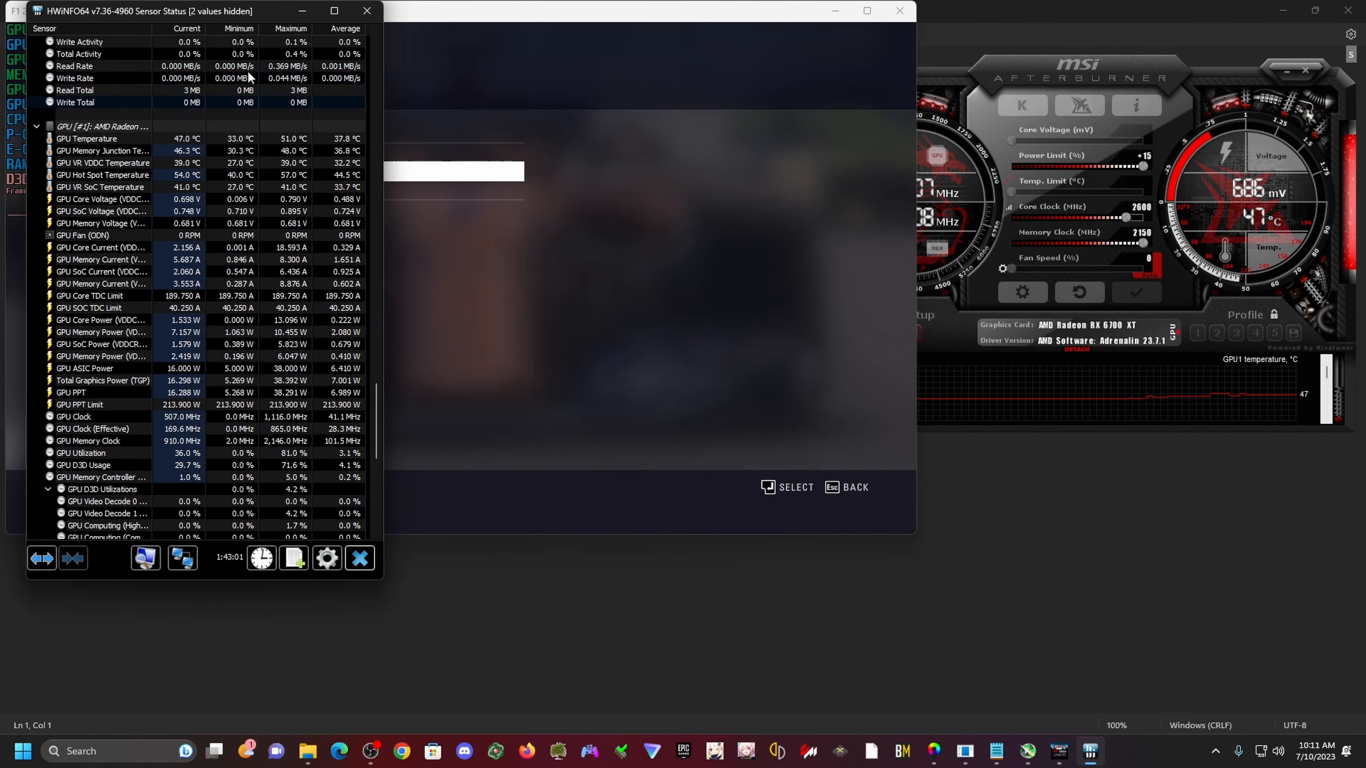
{"action": "left_click", "coordinate": [308, 6]}
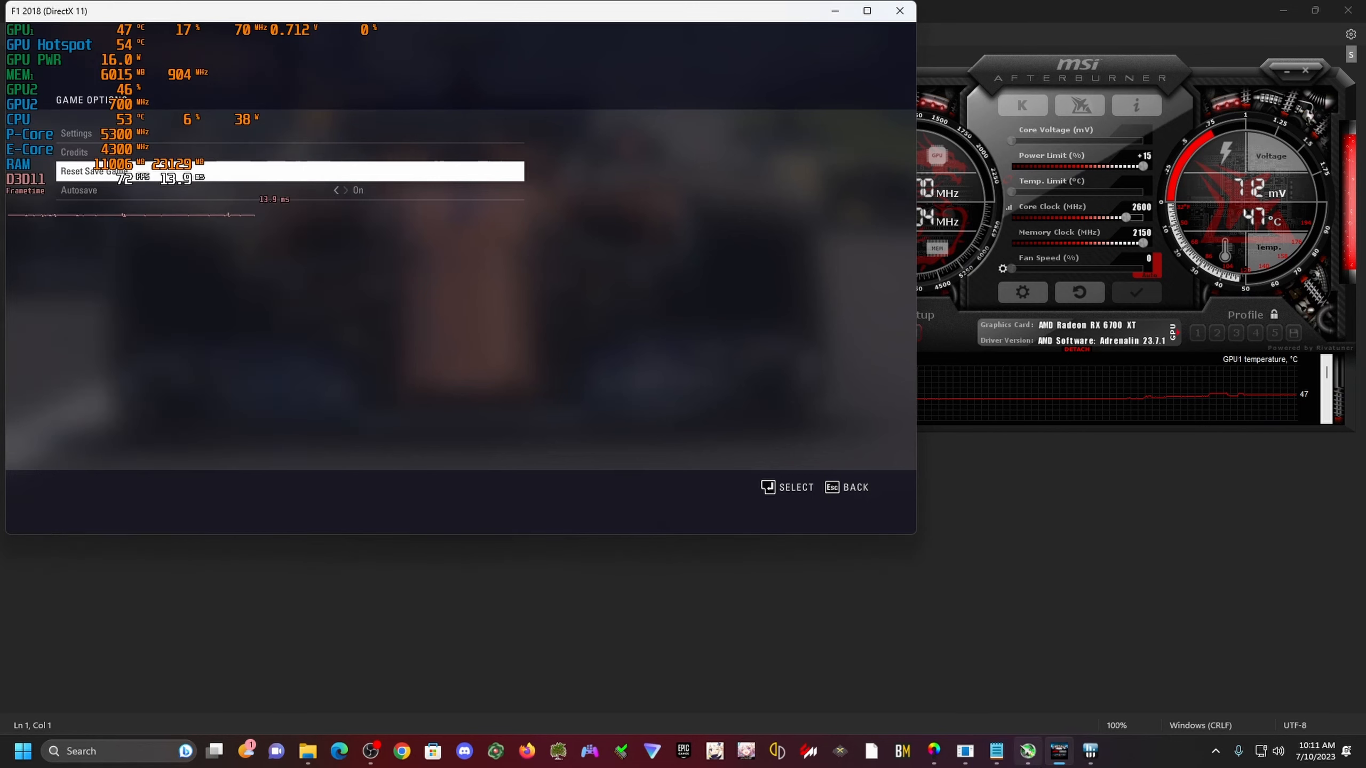
Step: Open the setup of the HwInfo.dll plugin from MSI Afterburner's hardware monitoring properties
{"action": "left_click", "coordinate": [1021, 285]}
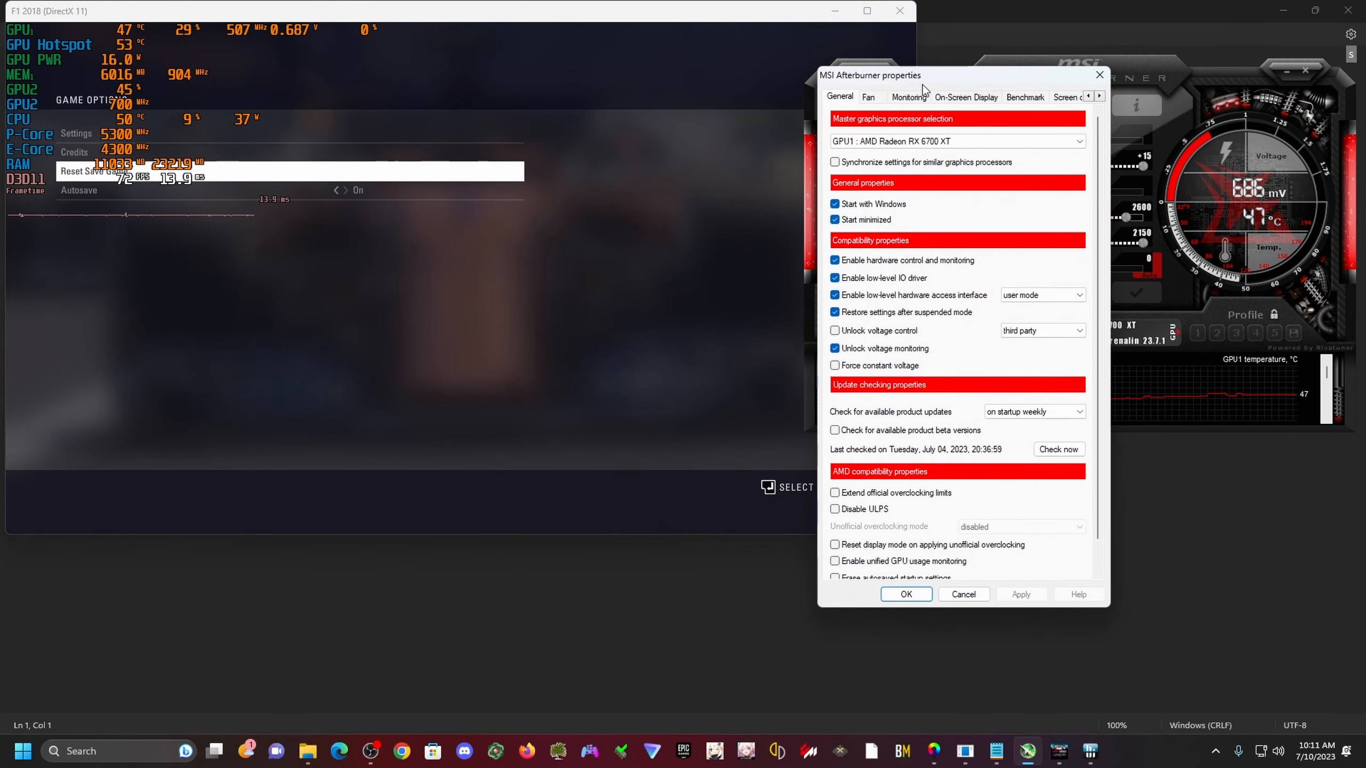
{"action": "left_click", "coordinate": [920, 98]}
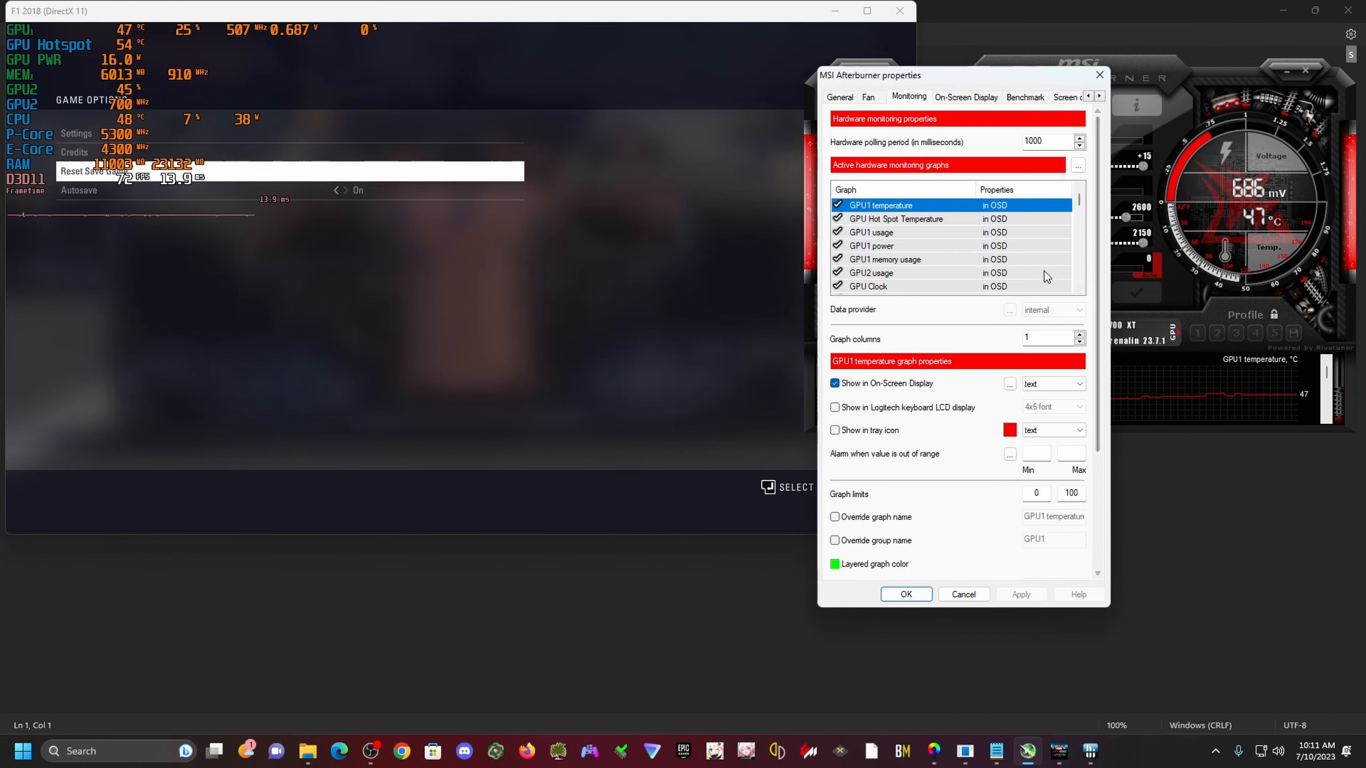
{"action": "scroll", "coordinate": [1041, 273], "scroll_direction": "down", "scroll_amount": 2}
{"action": "left_click", "coordinate": [1077, 166]}
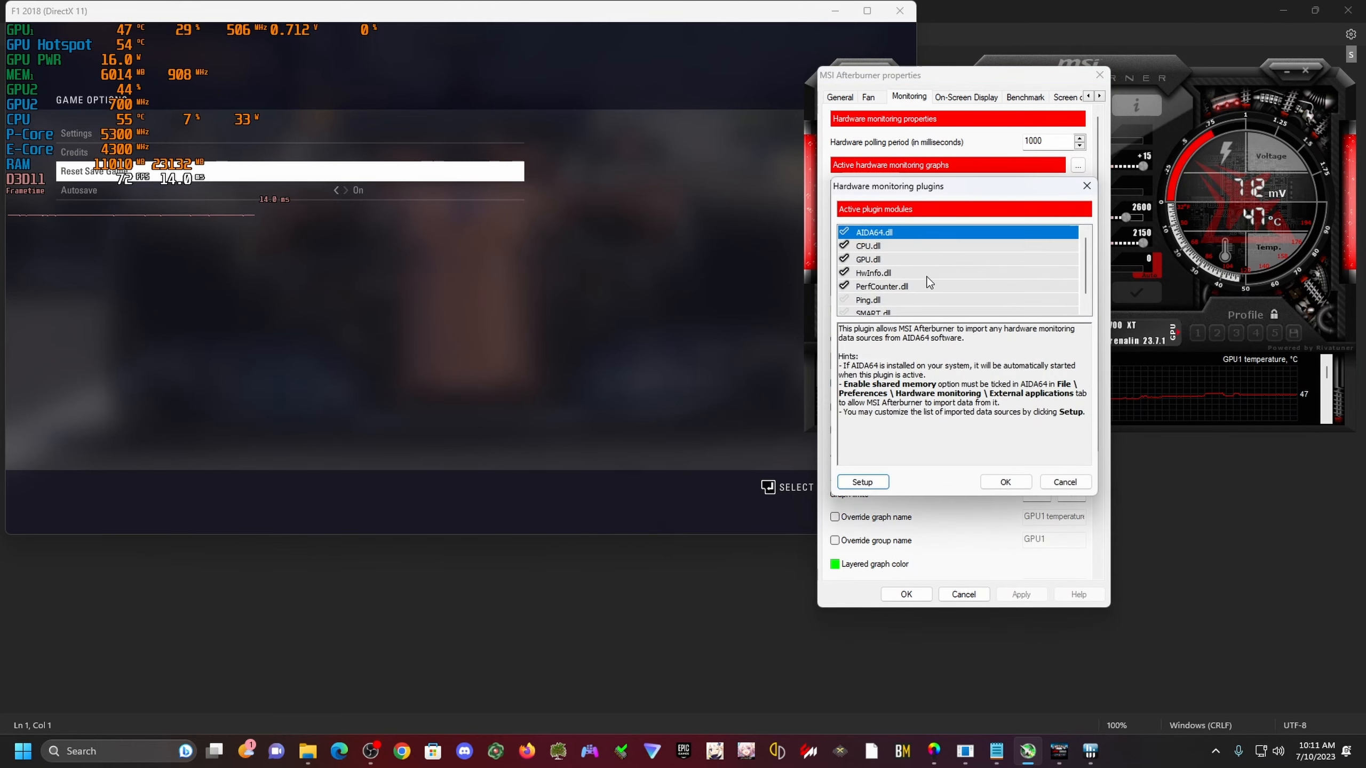
{"action": "left_click", "coordinate": [907, 275]}
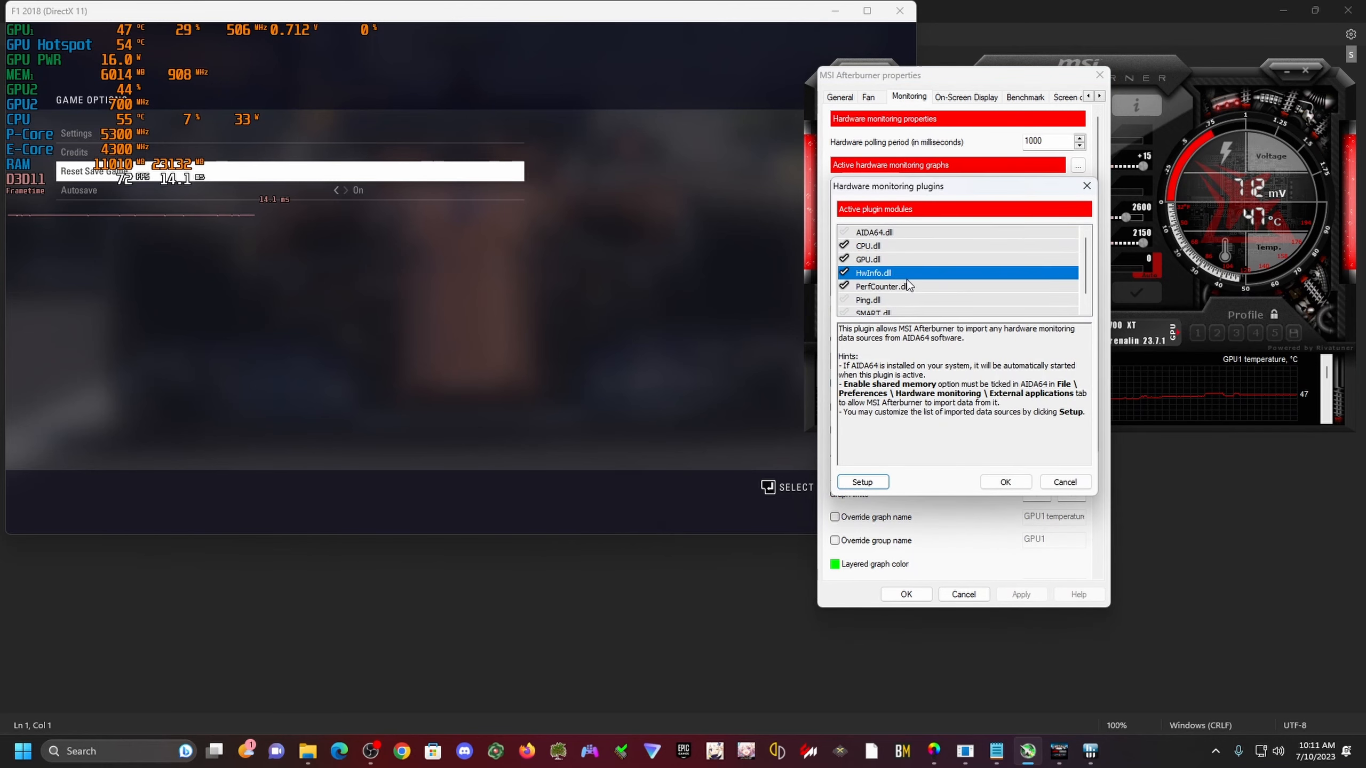
{"action": "left_click", "coordinate": [856, 481]}
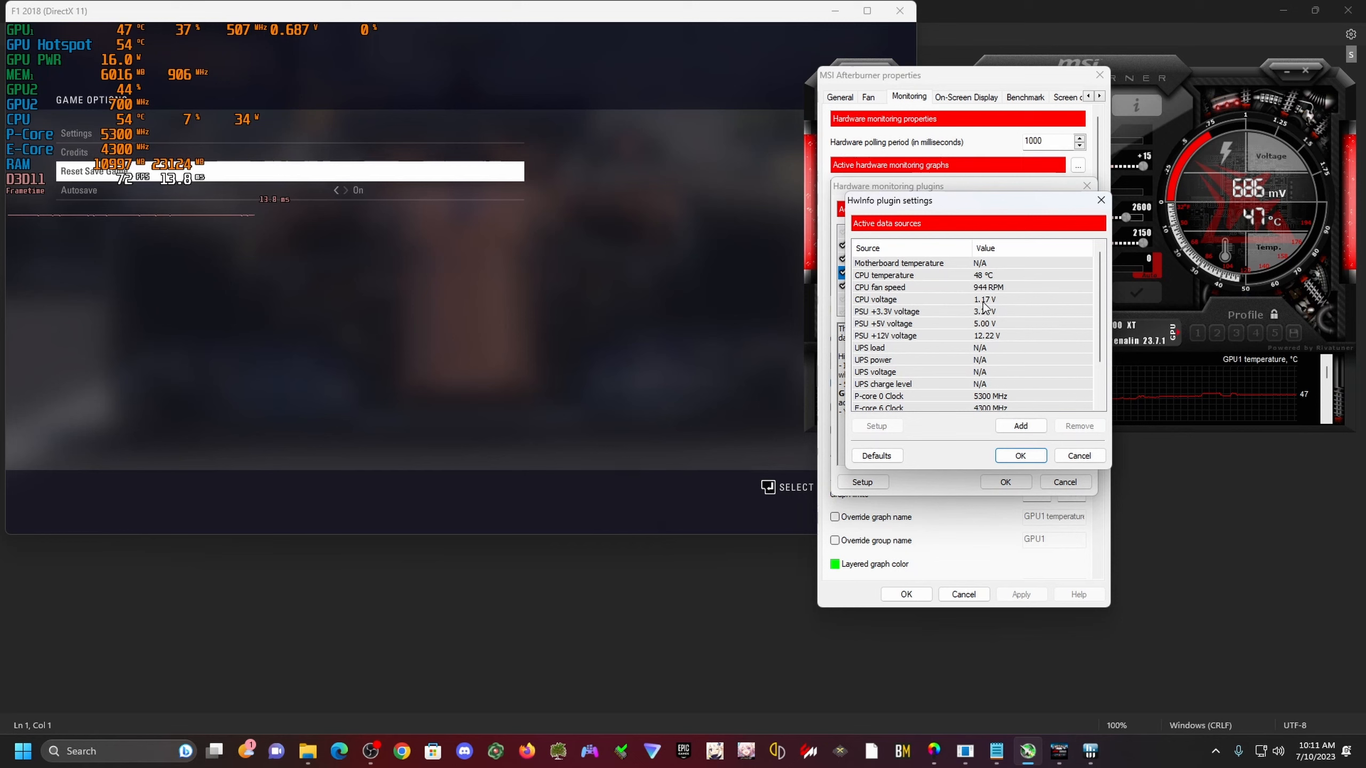
Step: Add the ST4000DM004 drive's Drive Temperature and Drive Airflow Temperature sensors as HwInfo data sources, and accept the plugin settings
{"action": "scroll", "coordinate": [1011, 334], "scroll_direction": "down", "scroll_amount": 2}
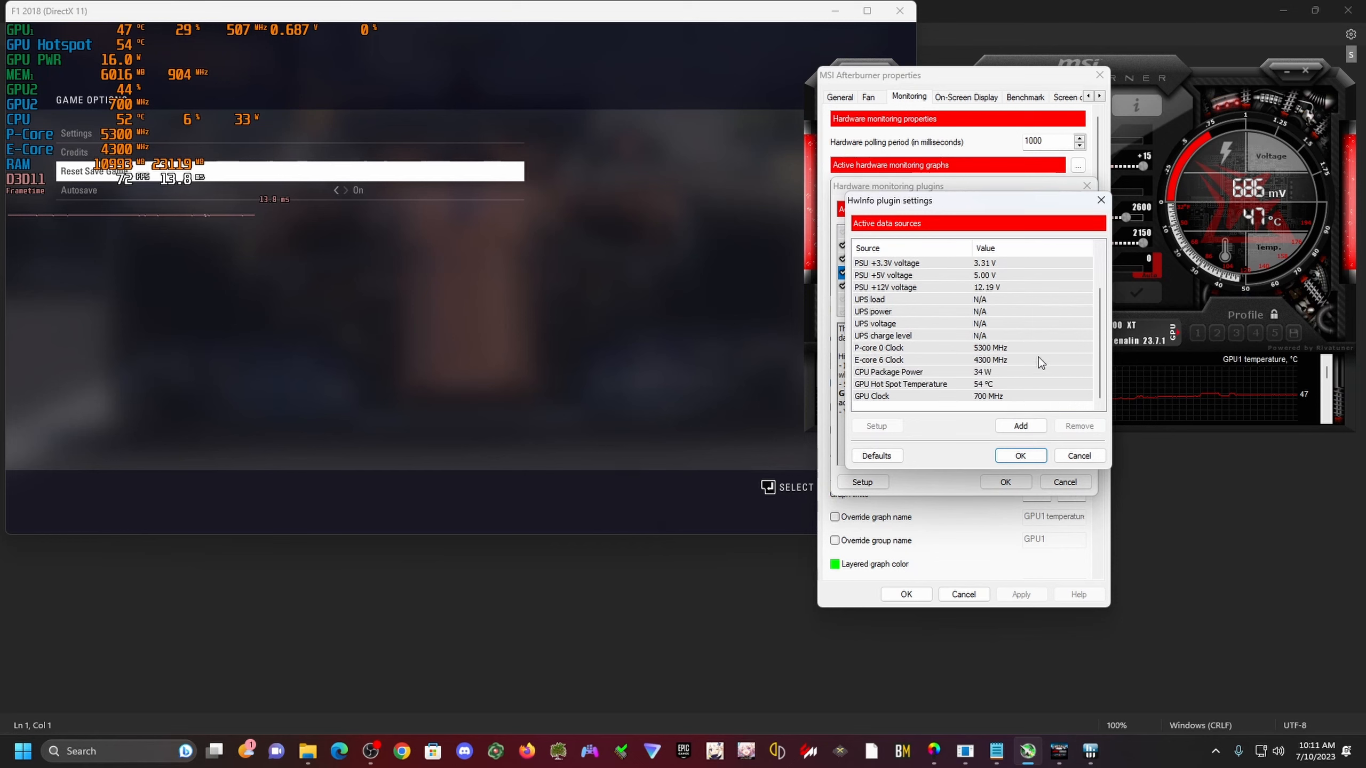
{"action": "left_click", "coordinate": [1019, 425]}
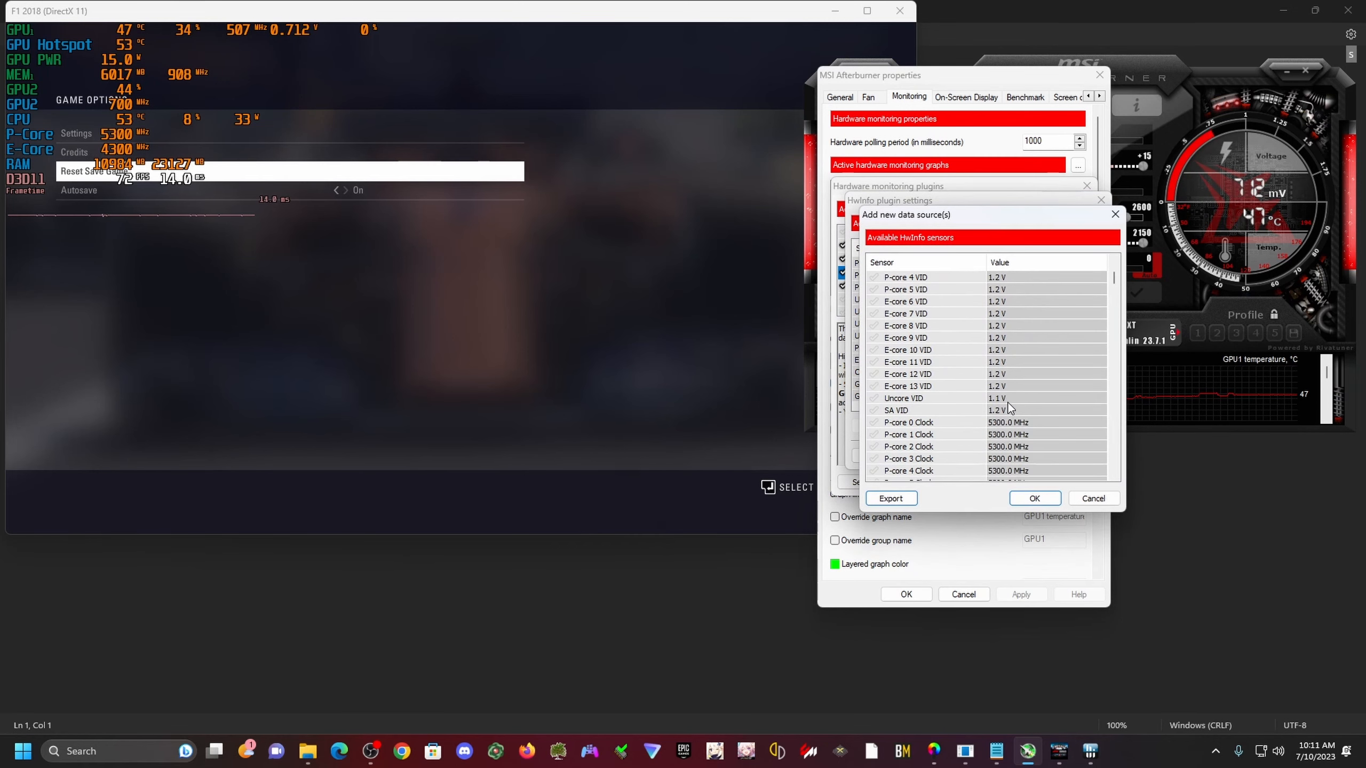
{"action": "left_click_drag", "start_coordinate": [1114, 277], "coordinate": [1108, 410]}
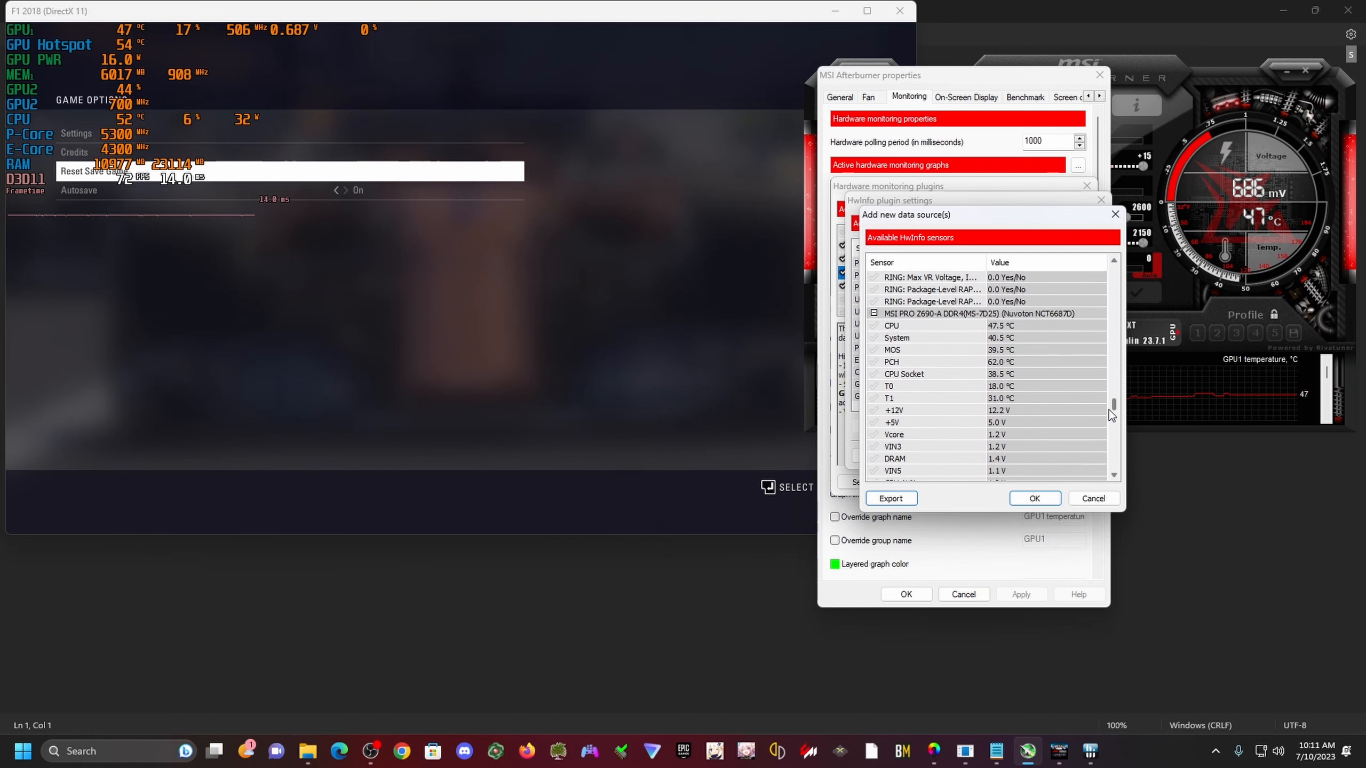
{"action": "scroll", "coordinate": [1032, 416], "scroll_direction": "down", "scroll_amount": 5}
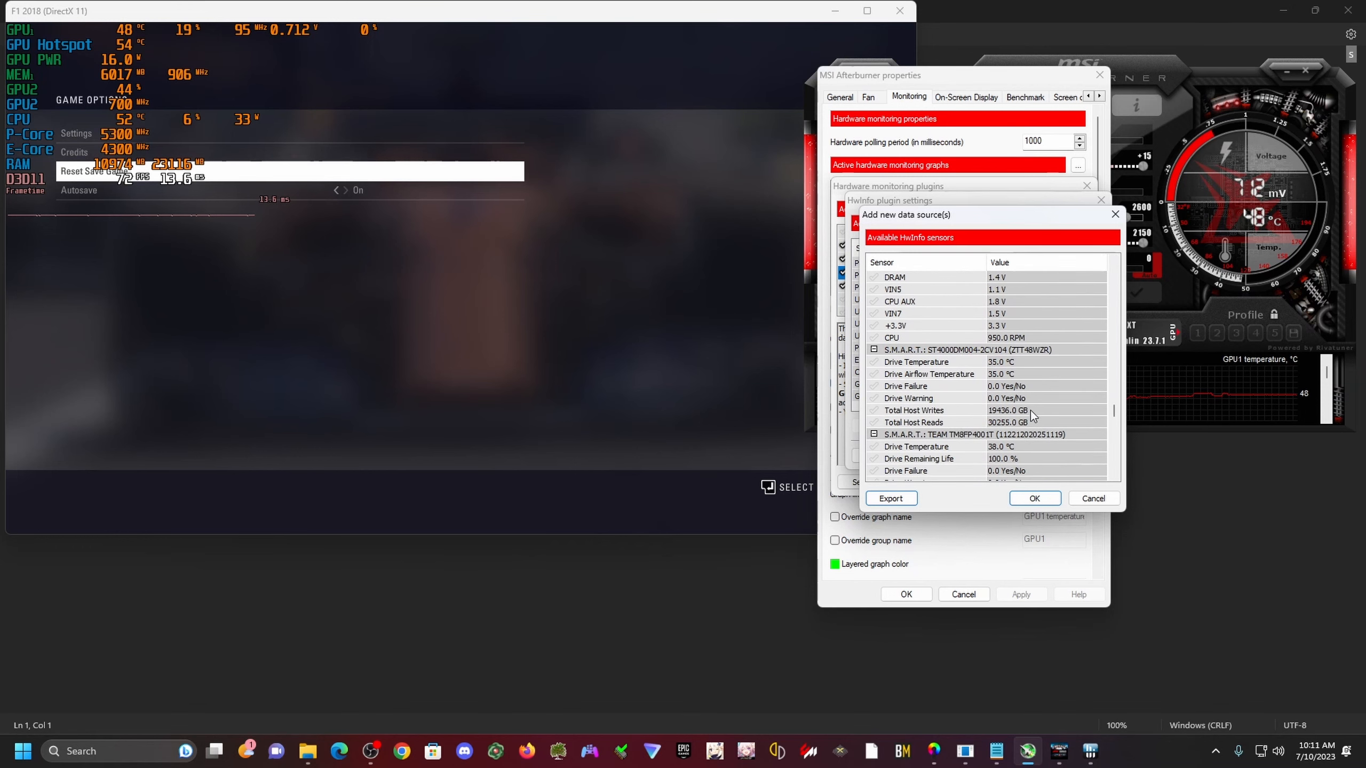
{"action": "left_click", "coordinate": [990, 301]}
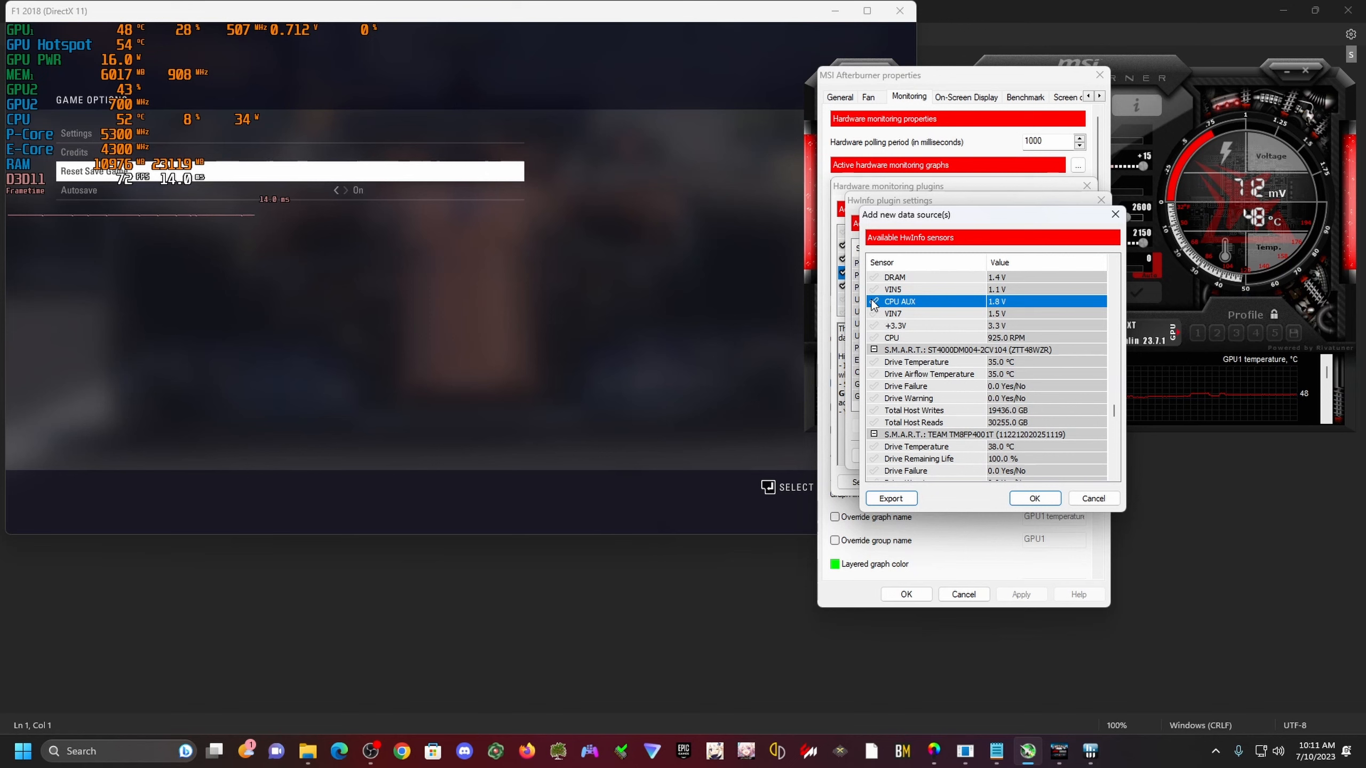
{"action": "left_click", "coordinate": [911, 362]}
{"action": "left_click", "coordinate": [874, 362]}
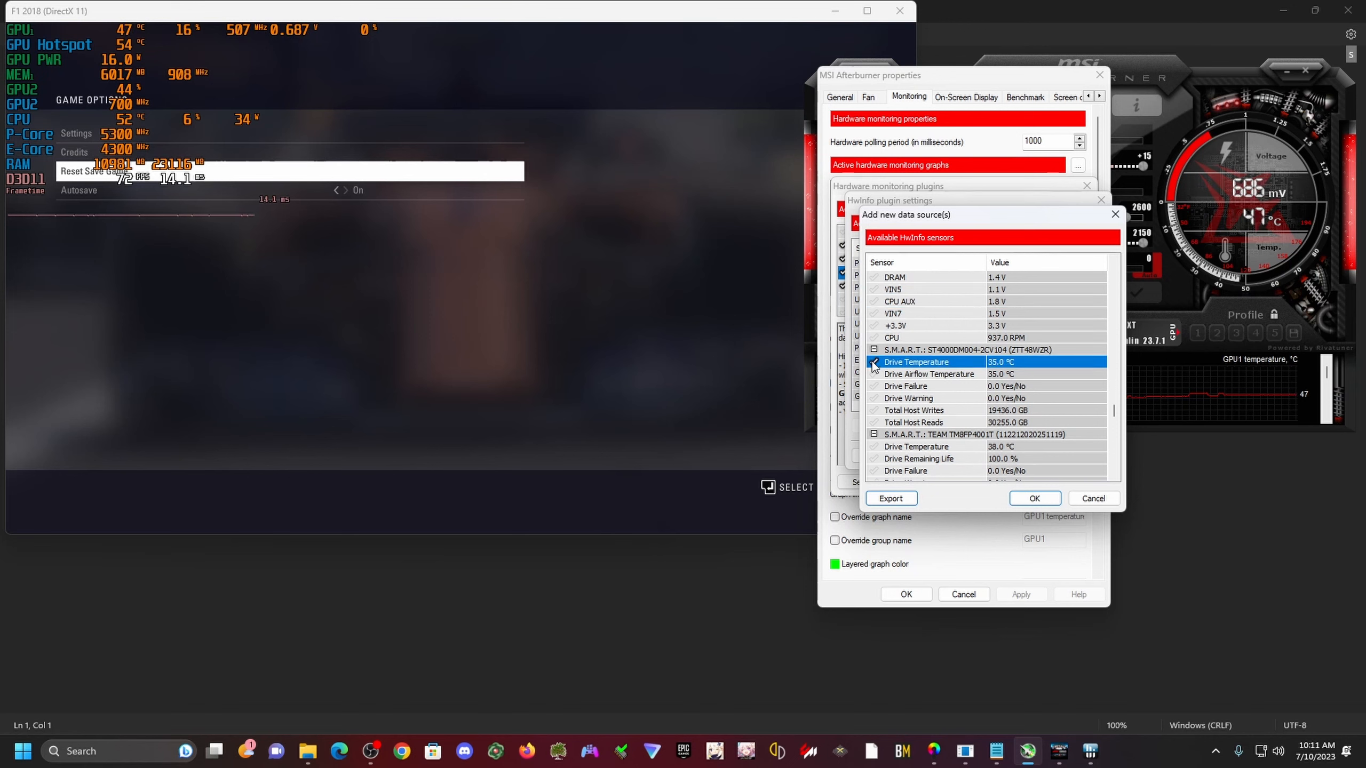
{"action": "left_click", "coordinate": [875, 374]}
{"action": "left_click", "coordinate": [875, 374]}
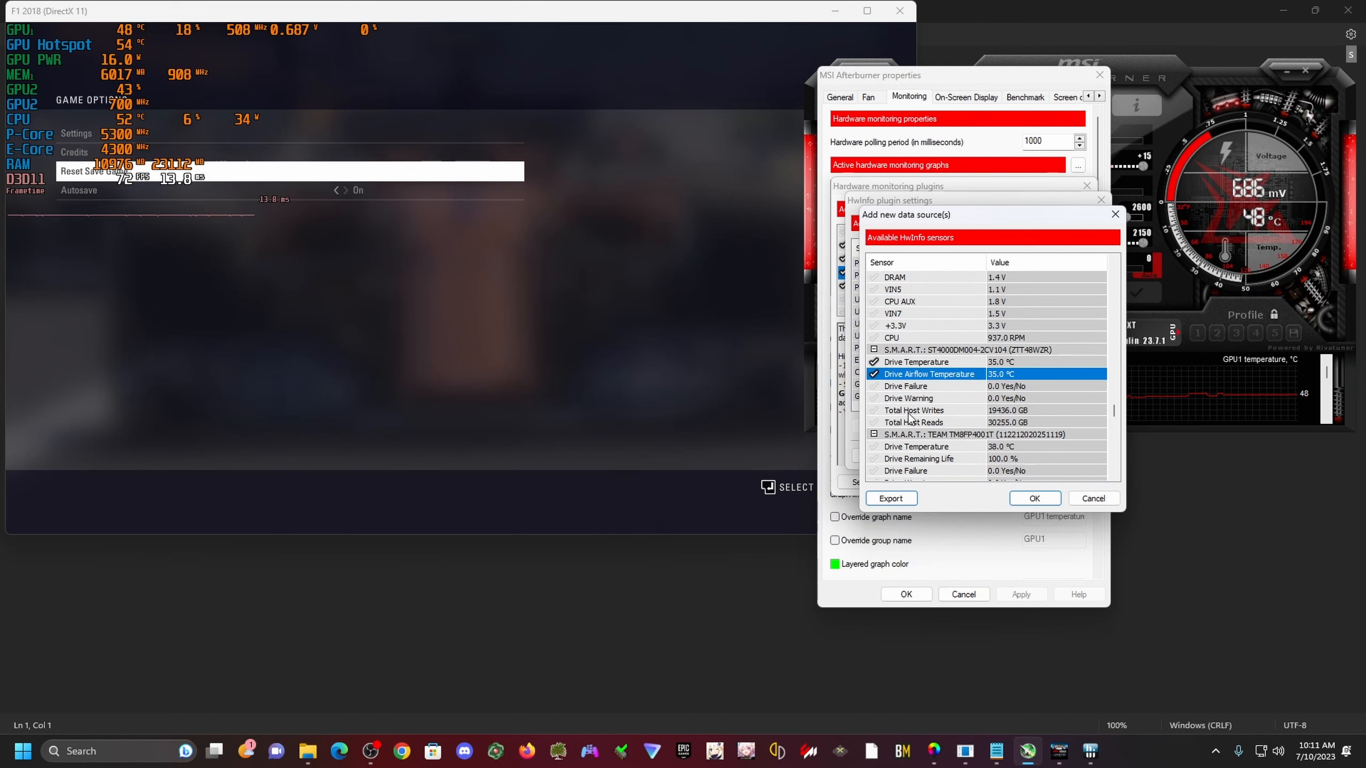
{"action": "left_click", "coordinate": [1033, 498]}
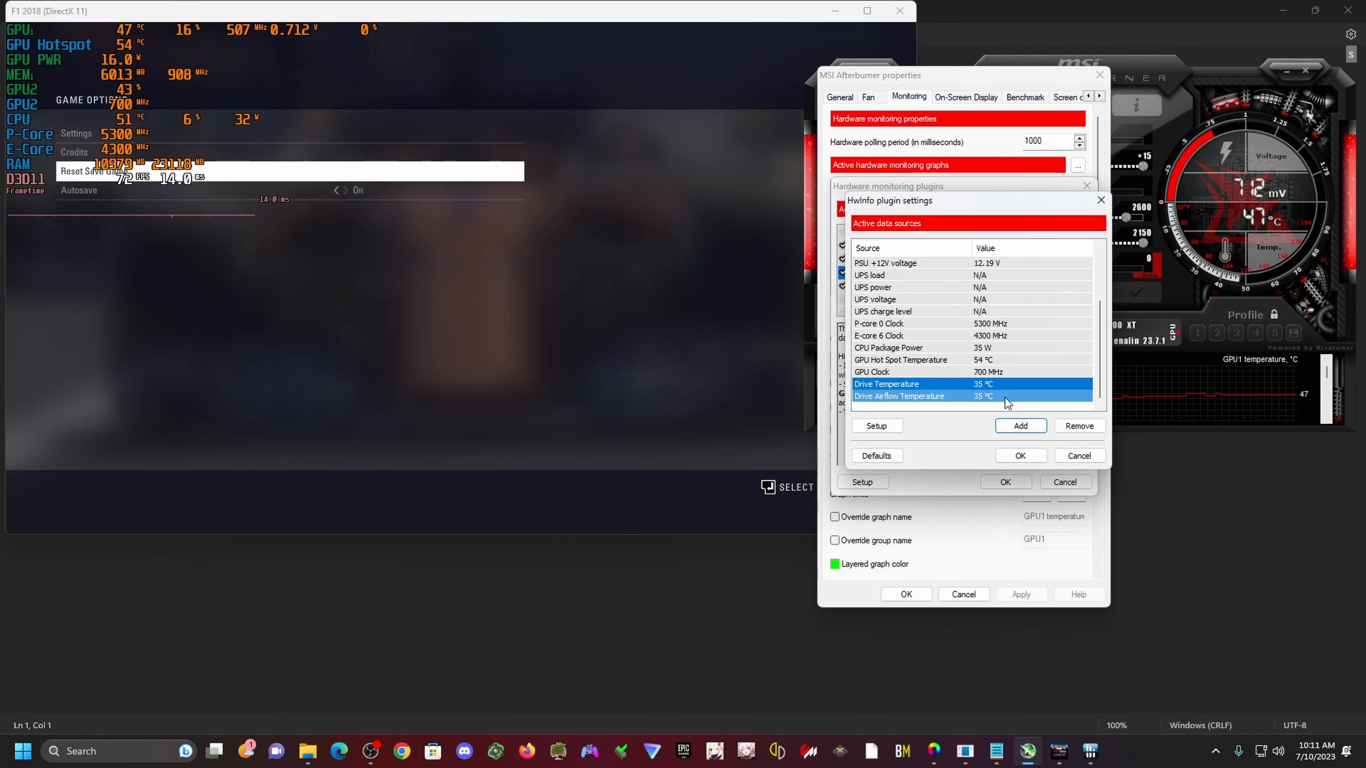
{"action": "left_click", "coordinate": [1021, 454]}
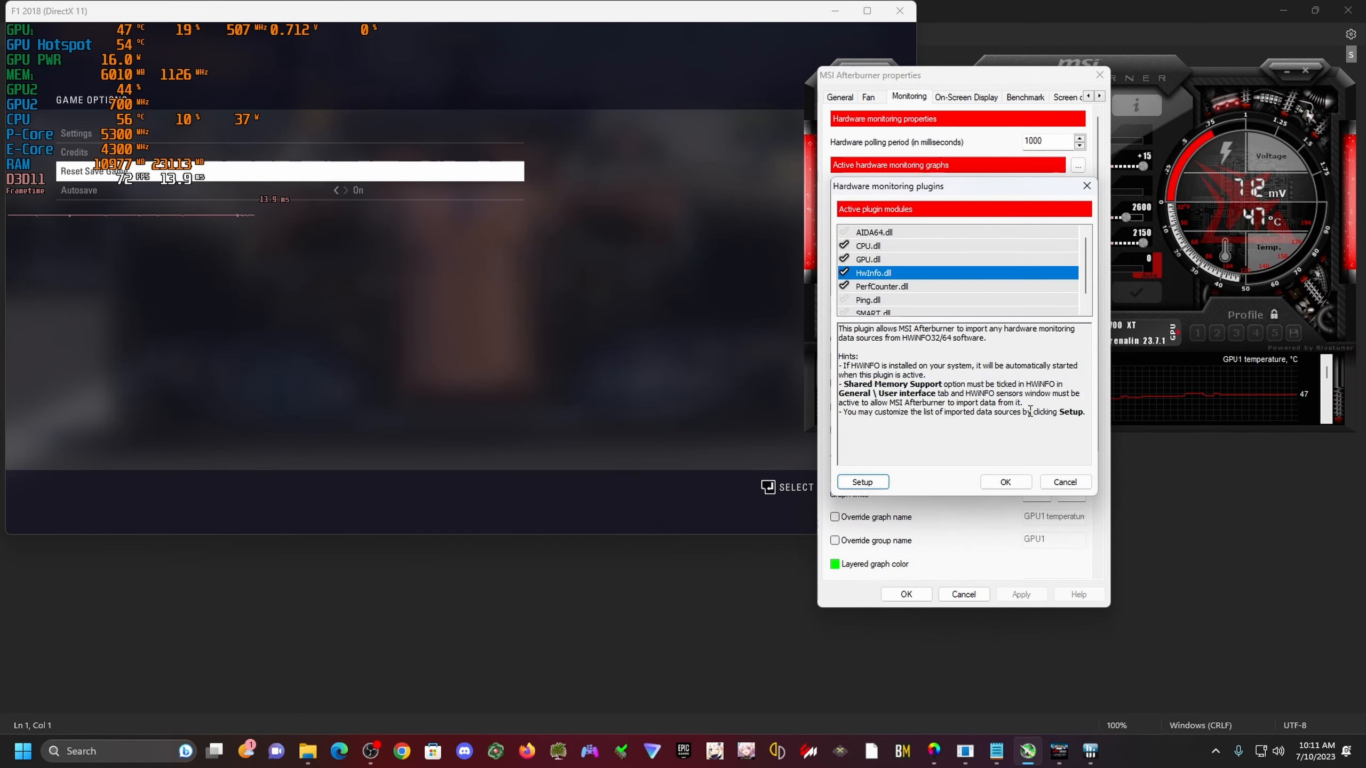
{"action": "left_click", "coordinate": [1005, 482]}
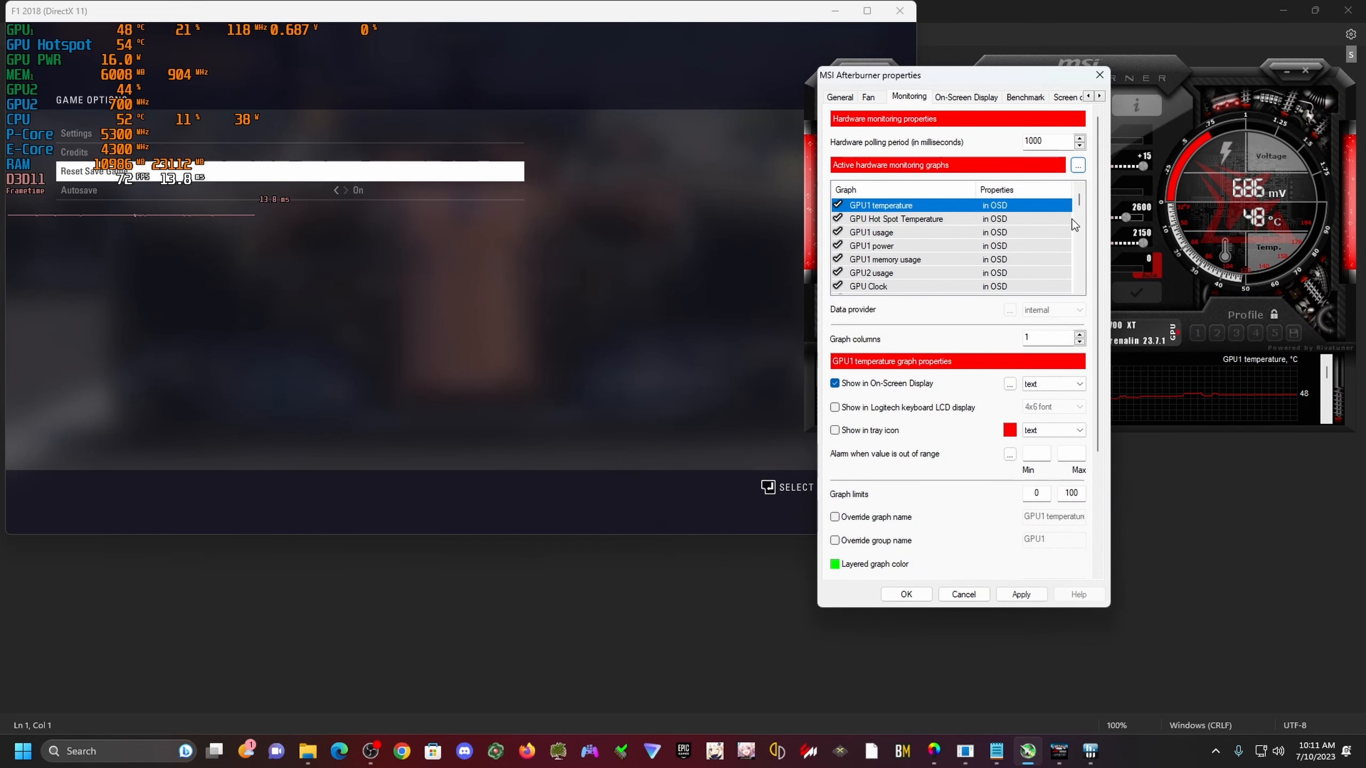
Step: Enable the Drive Temperature and Drive Airflow Temperature graphs in the on-screen display, and apply and accept the properties
{"action": "left_click_drag", "start_coordinate": [1078, 207], "coordinate": [1081, 282]}
{"action": "left_click", "coordinate": [966, 273]}
{"action": "left_click", "coordinate": [963, 260]}
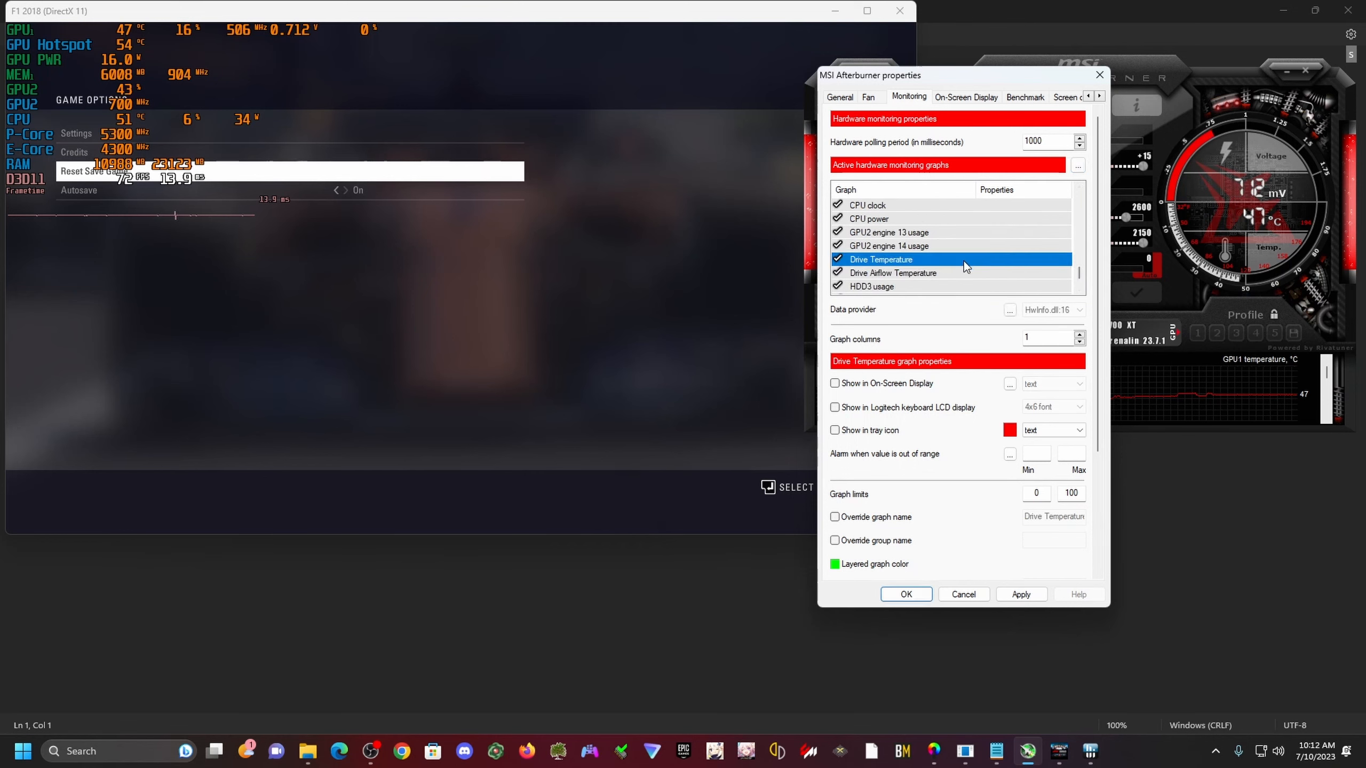
{"action": "left_click", "coordinate": [902, 384]}
{"action": "left_click", "coordinate": [911, 274]}
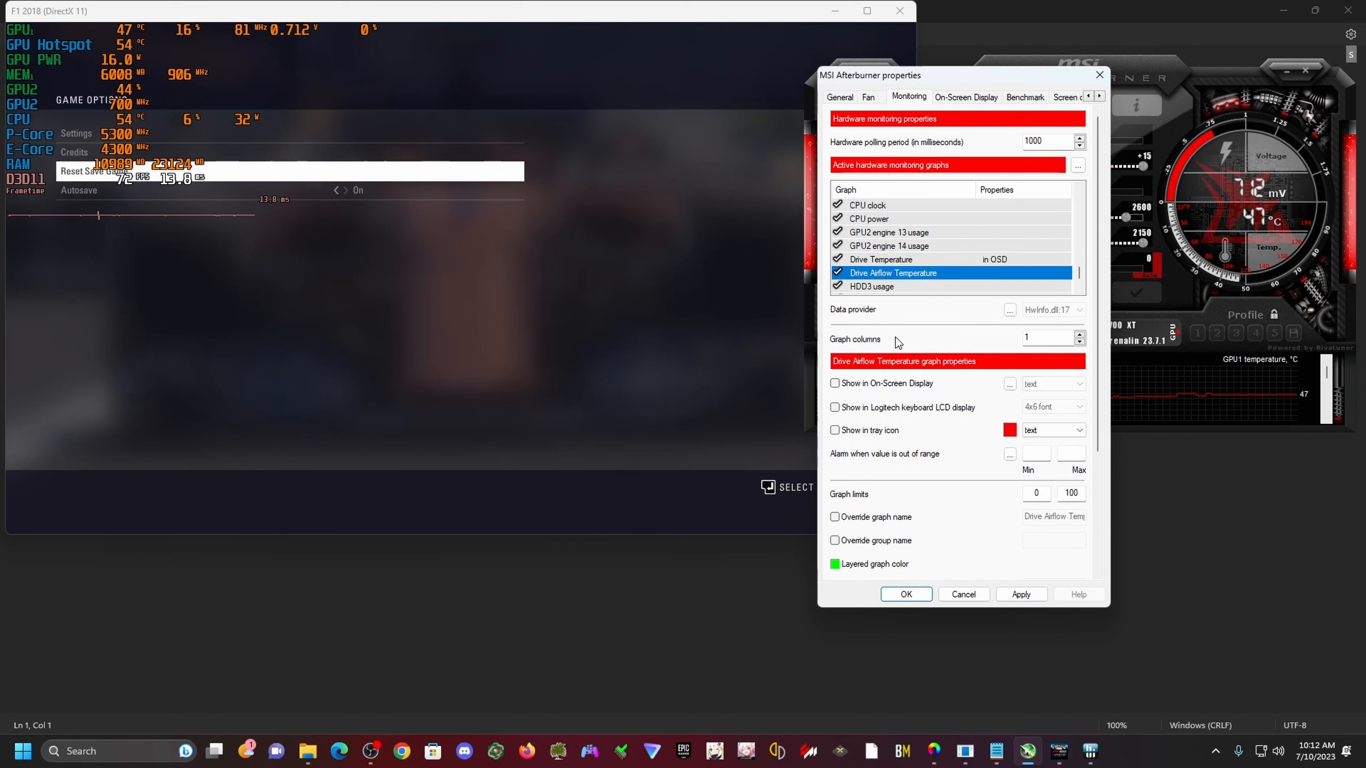
{"action": "left_click", "coordinate": [894, 384]}
{"action": "left_click", "coordinate": [1017, 592]}
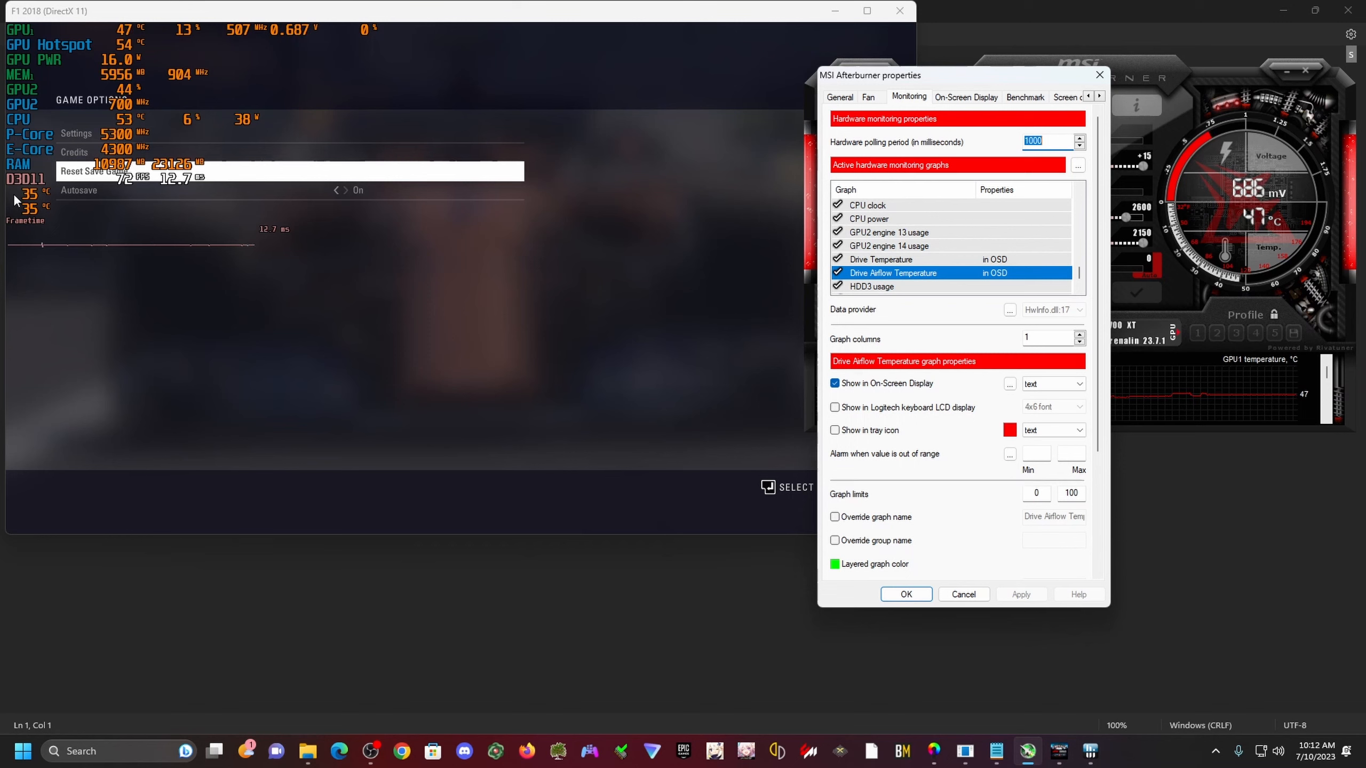
{"action": "left_click", "coordinate": [971, 259]}
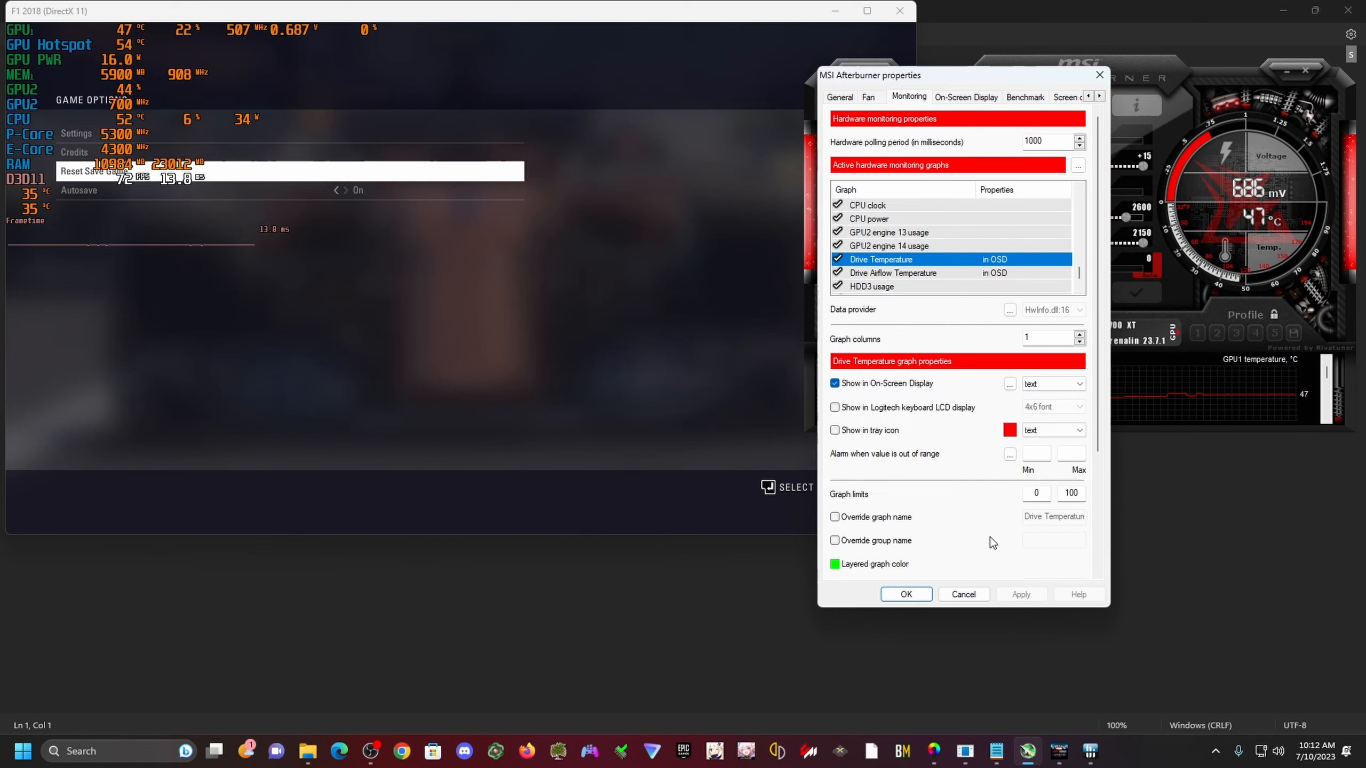
{"action": "left_click", "coordinate": [920, 596]}
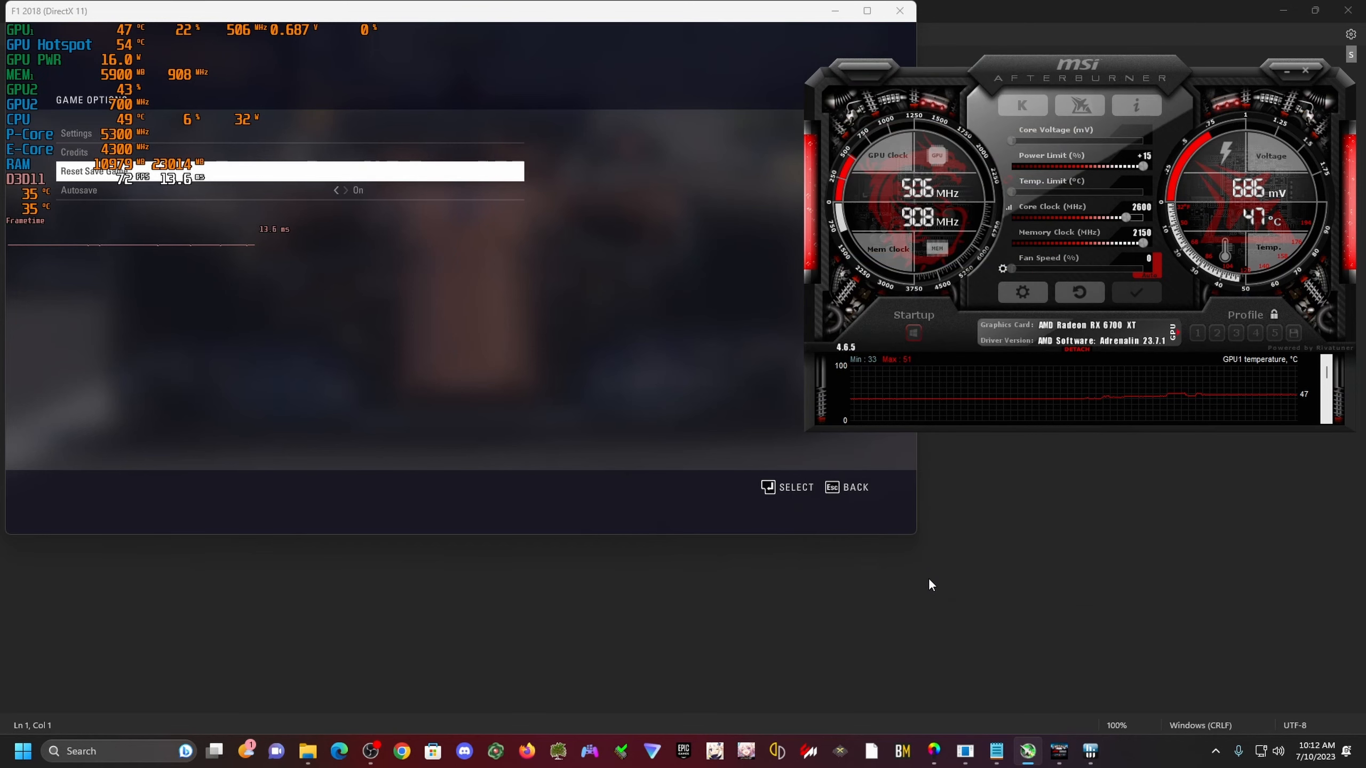